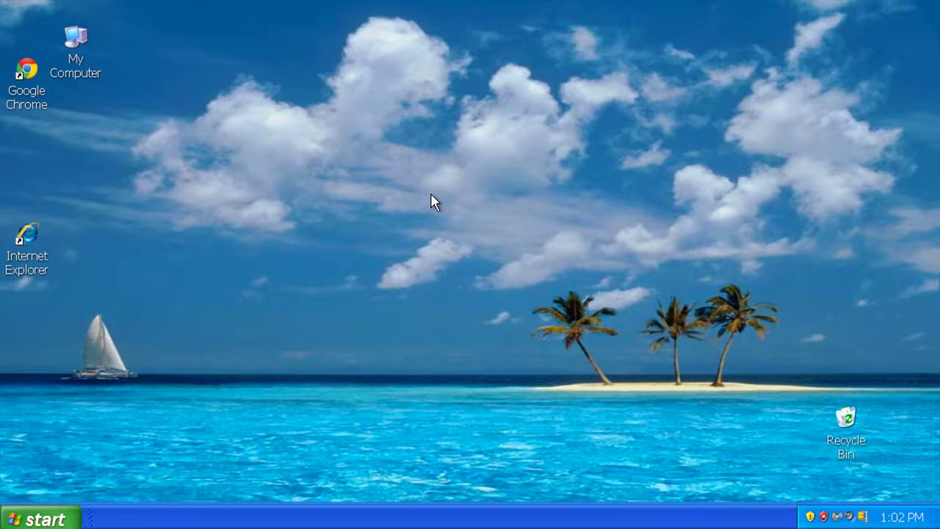
Select and then deselect My Computer on the desktop, and bring up the Start menu.
left_click(81, 42)
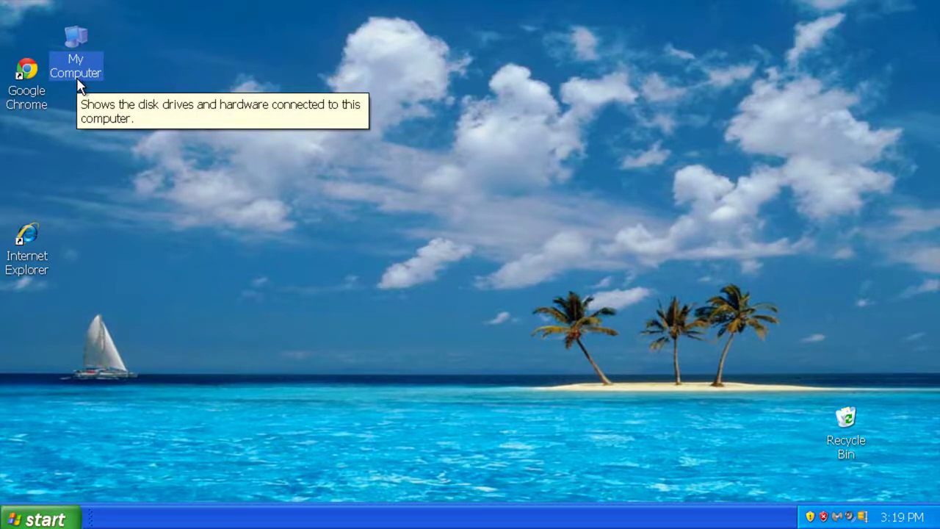
left_click(108, 253)
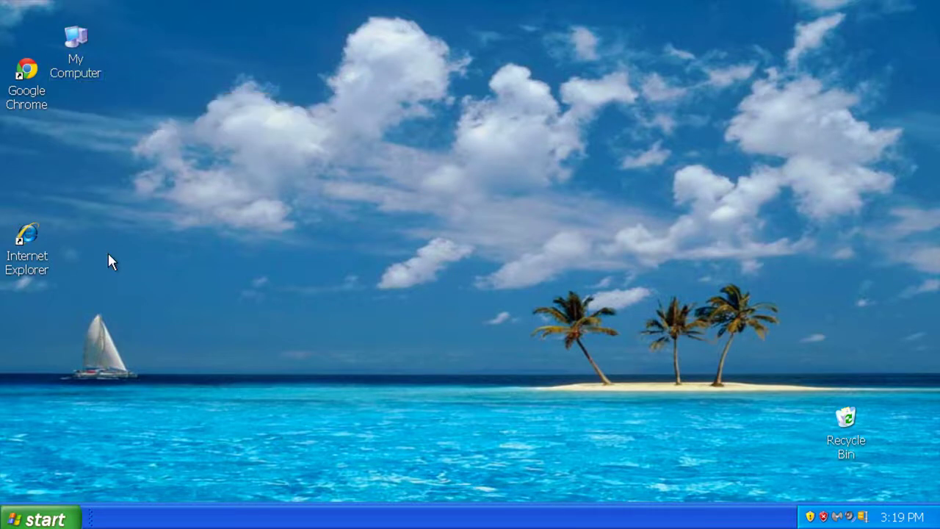
left_click(61, 523)
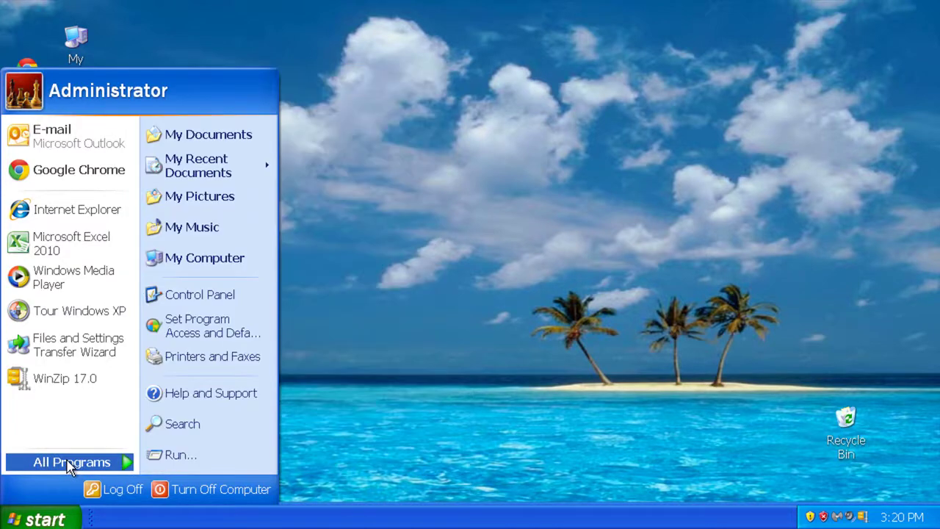
Expand All Programs and show the Microsoft Office, Malwarebytes' Anti-Malware and Google Chrome submenus.
mouse_move(71, 467)
mouse_move(234, 232)
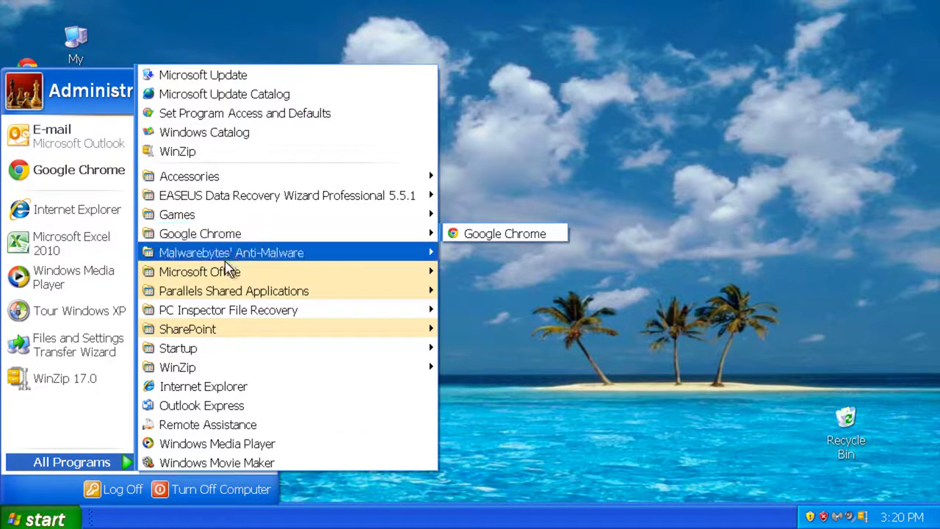
mouse_move(213, 273)
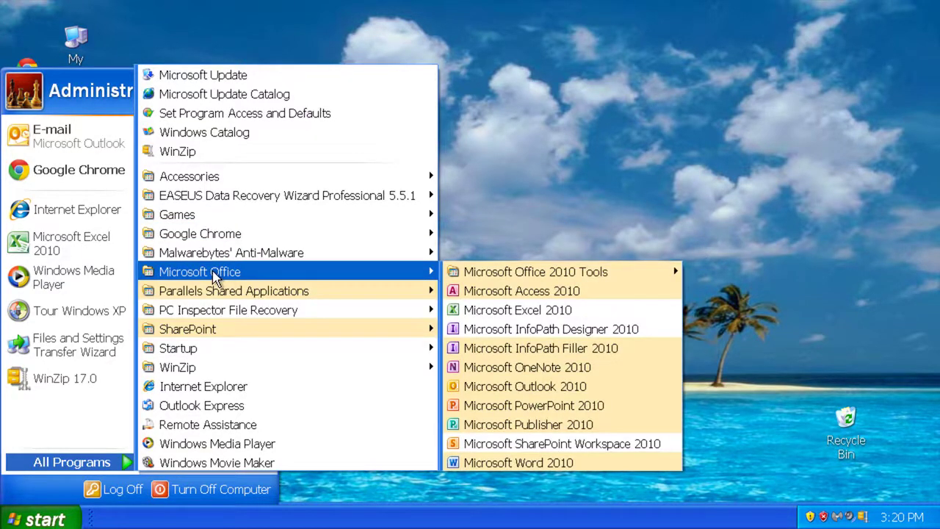
mouse_move(235, 253)
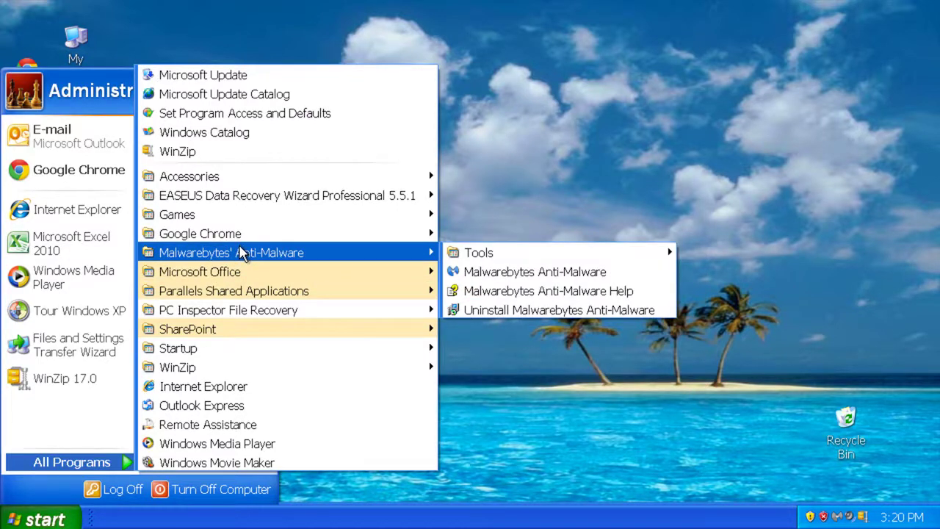
mouse_move(198, 239)
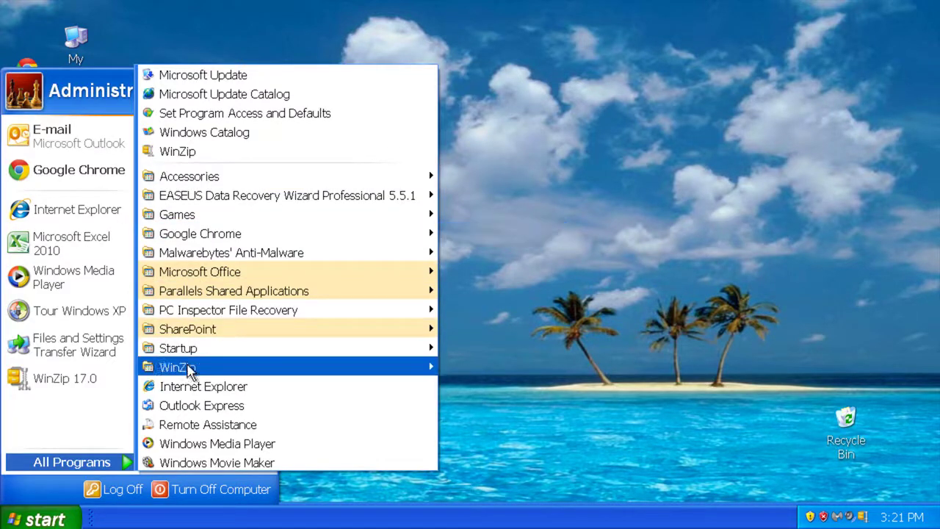
Show the WinZip submenu, then the Accessories submenu listing Calculator, Notepad, Paint and WordPad.
mouse_move(191, 367)
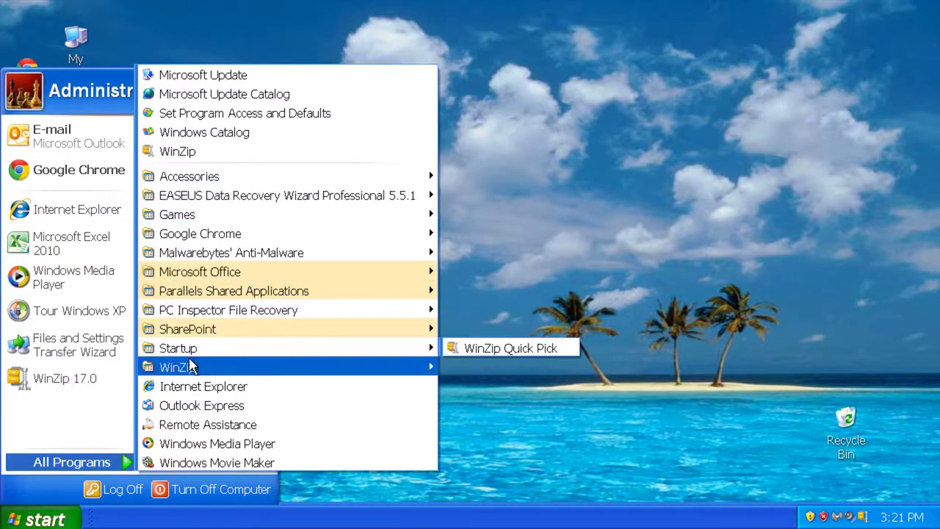
mouse_move(195, 183)
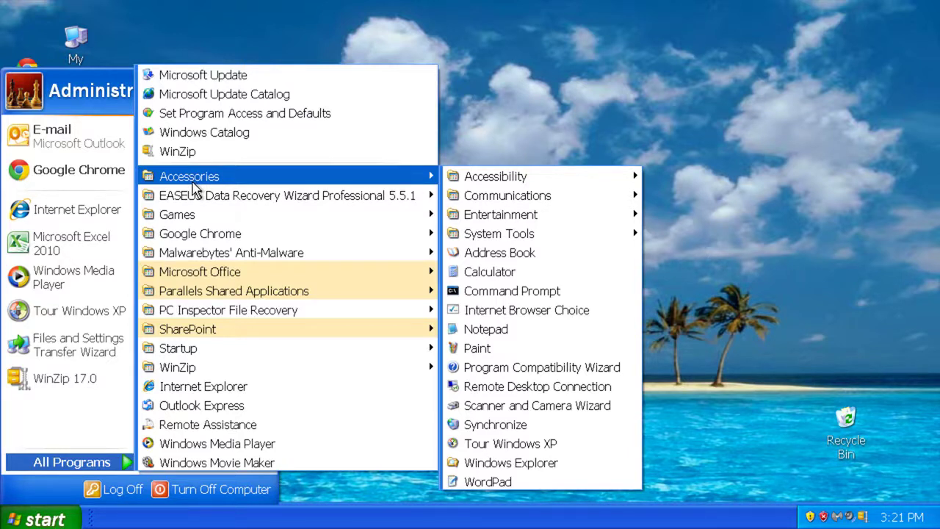
Sort the All Programs list by name from the Accessories right-click menu.
right_click(195, 188)
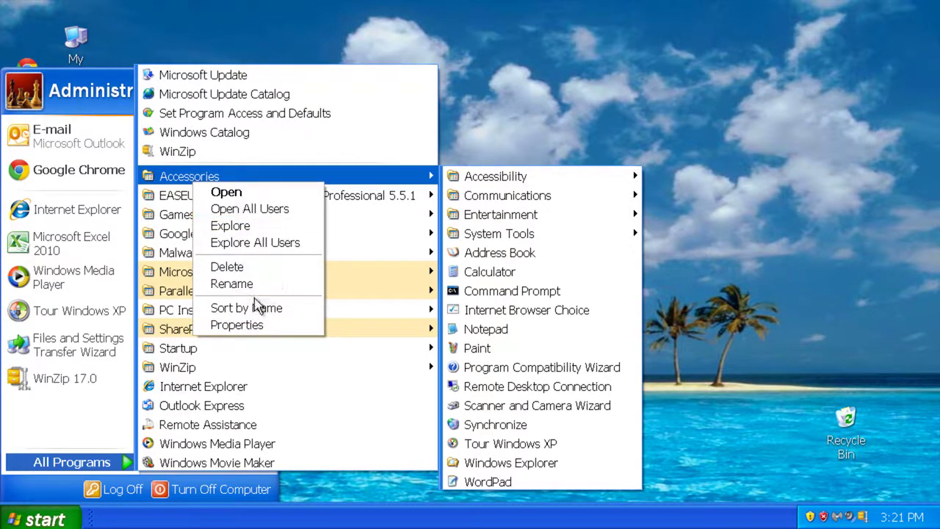
left_click(300, 308)
mouse_move(367, 289)
mouse_move(293, 277)
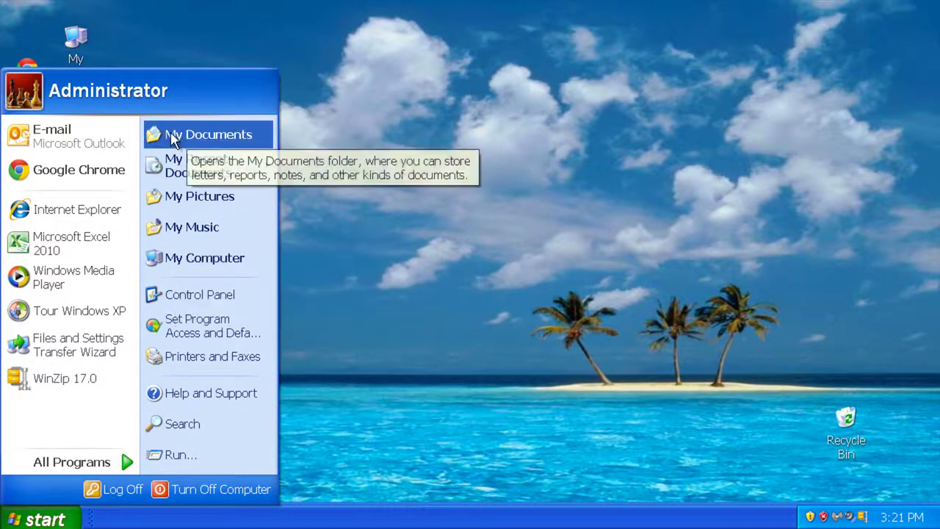
Open My Documents, look inside the Downloads folder, and go back.
left_click(205, 136)
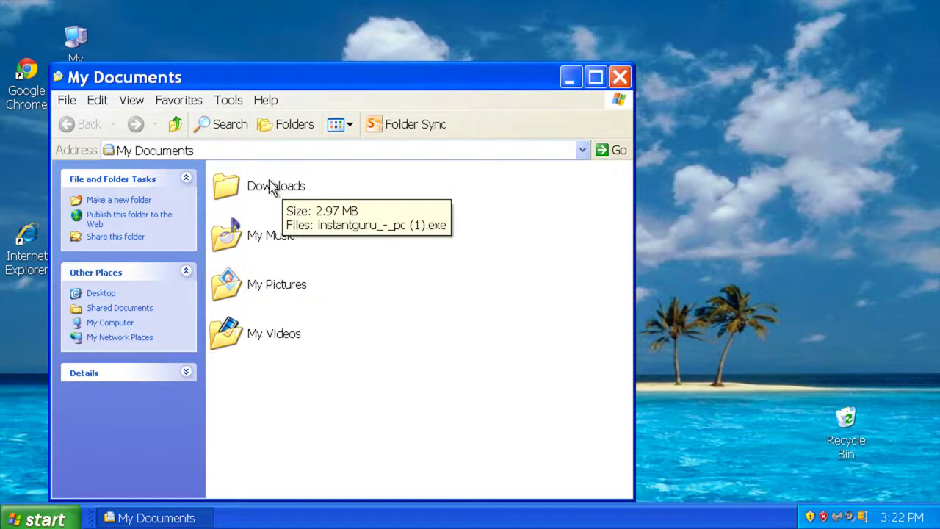
left_click(267, 188)
left_click(267, 188)
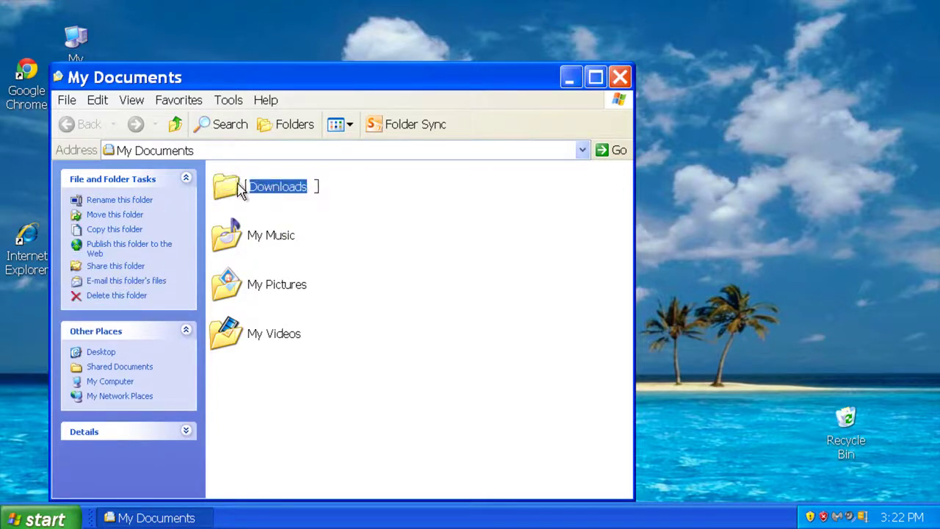
double_click(240, 189)
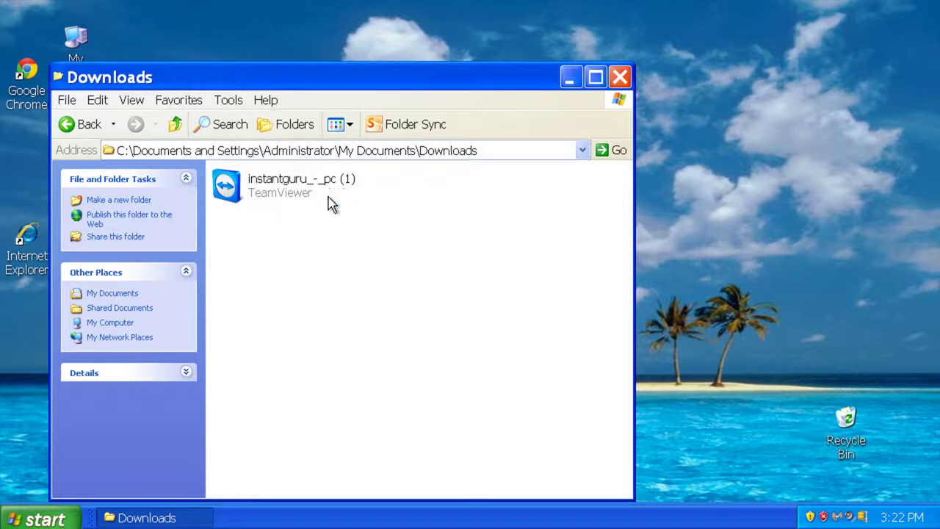
mouse_move(350, 198)
left_click(64, 123)
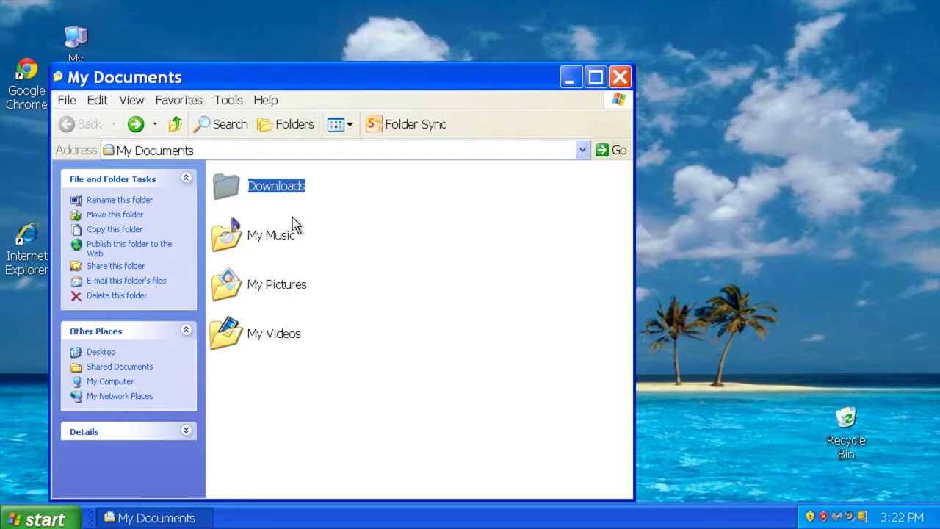
View the My Music and My Pictures folders, returning to My Documents with nothing selected.
double_click(235, 240)
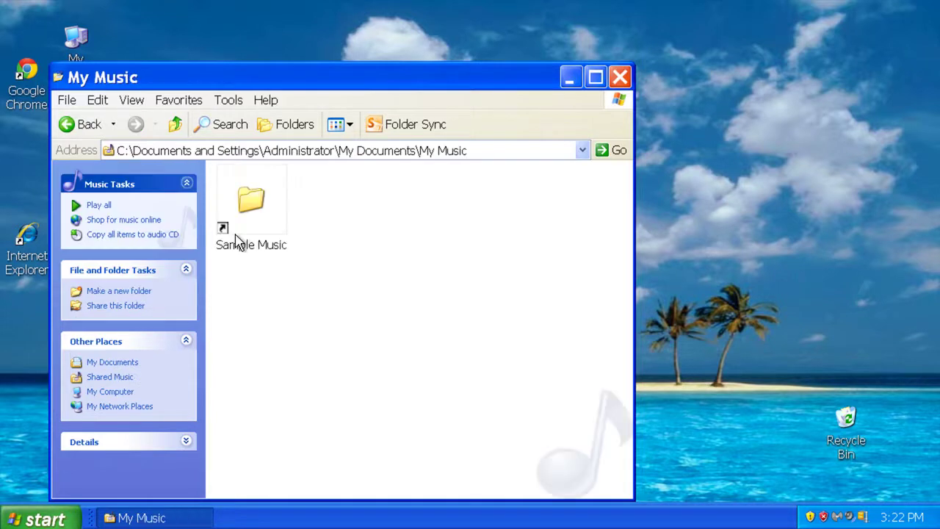
left_click(72, 124)
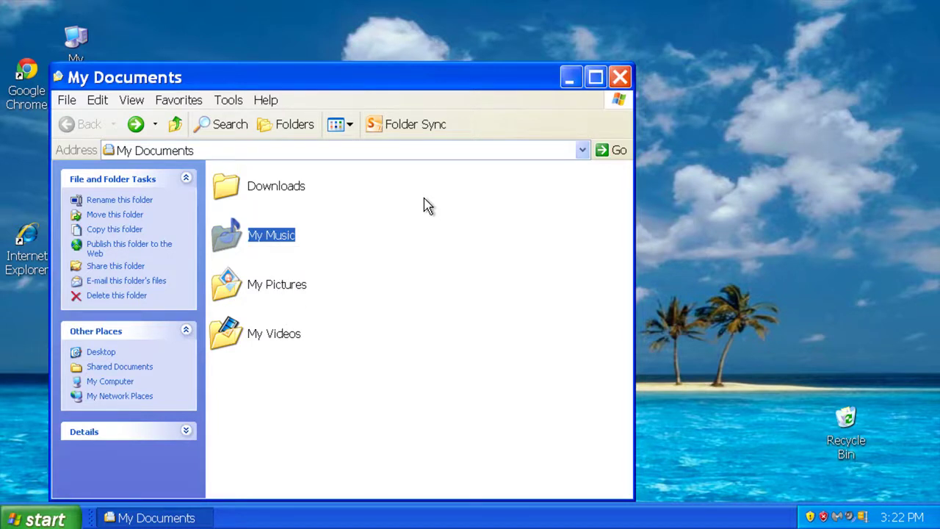
double_click(224, 292)
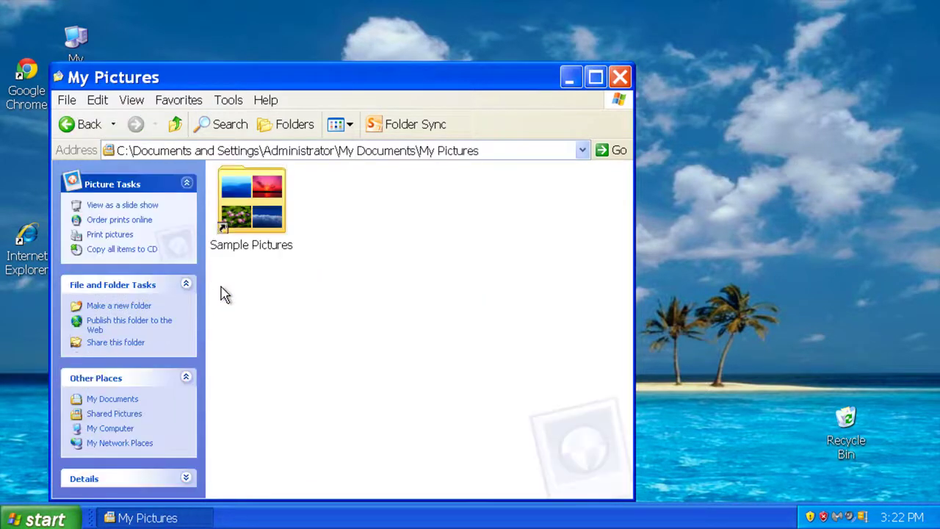
left_click(264, 200)
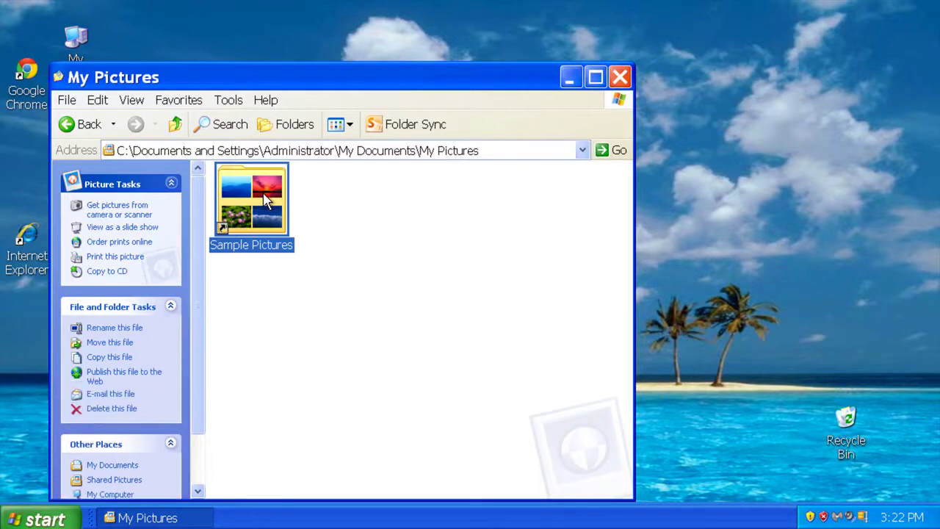
left_click(86, 126)
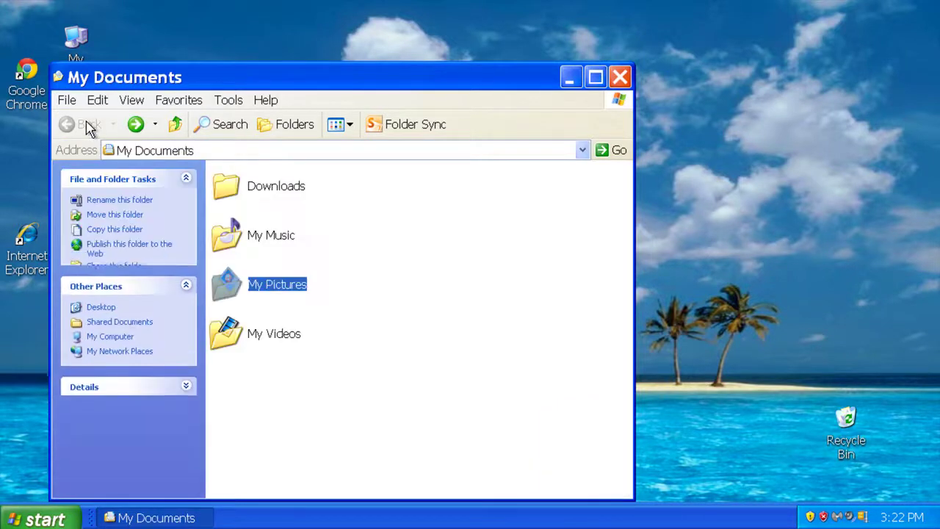
left_click(334, 351)
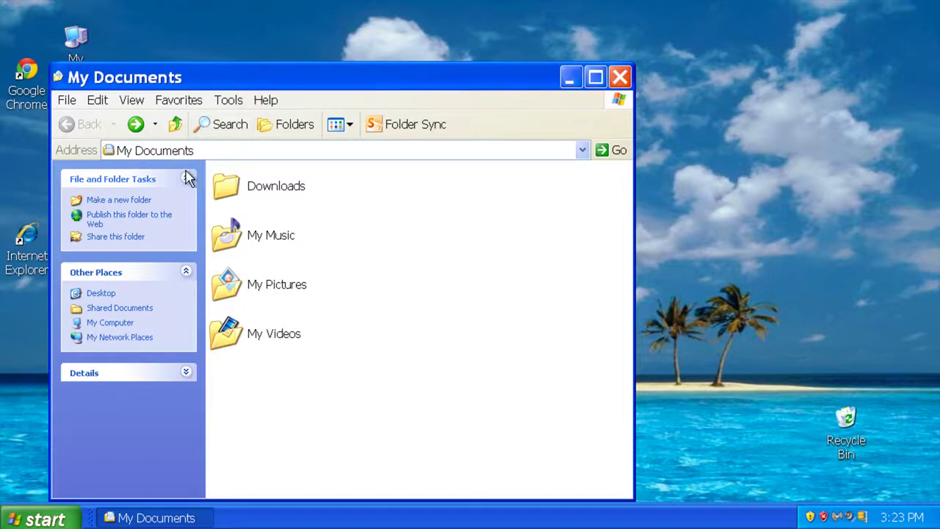
Close the My Documents window and open My Computer from the Start menu.
left_click(618, 78)
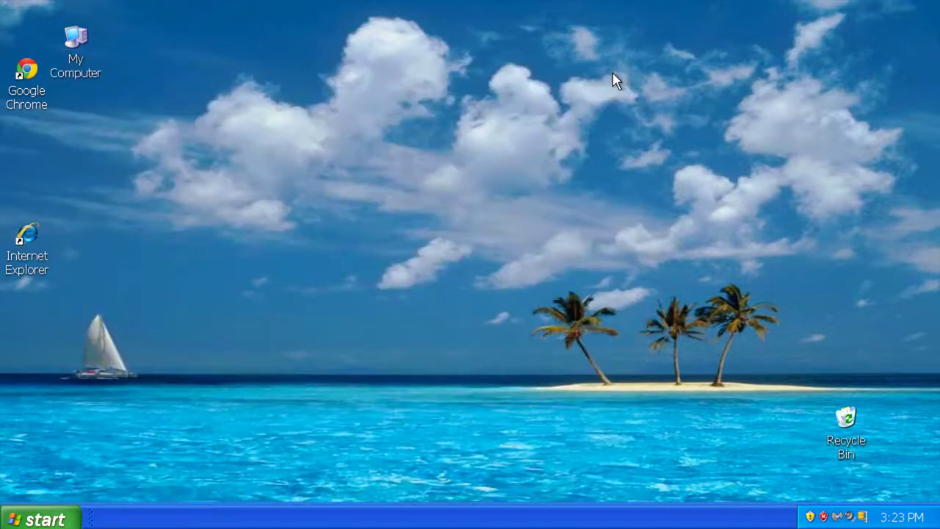
left_click(42, 512)
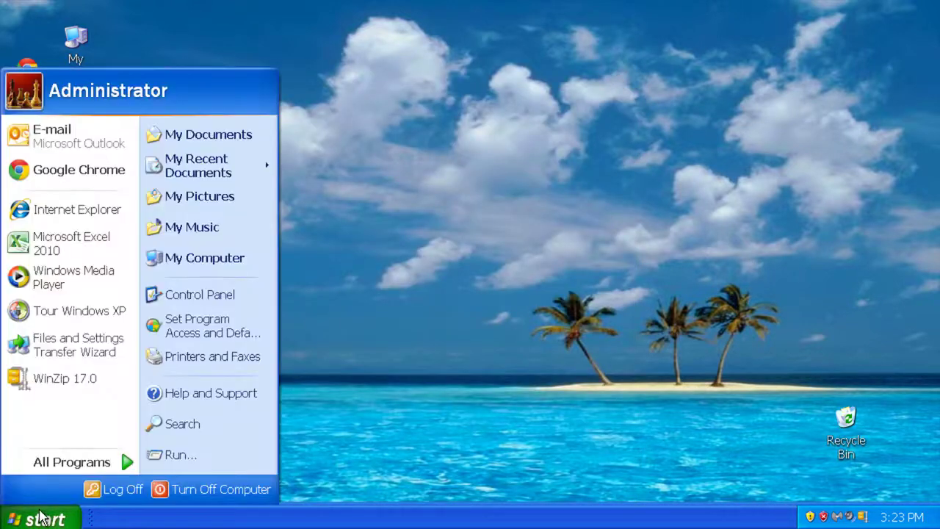
left_click(180, 261)
Open Local Disk (C:), scroll through its folders, and close the window.
left_click(273, 351)
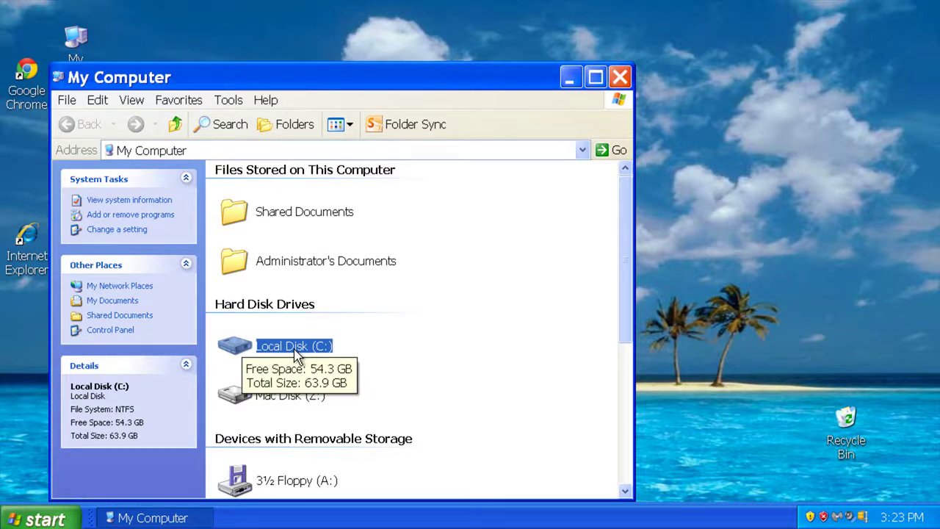
double_click(297, 354)
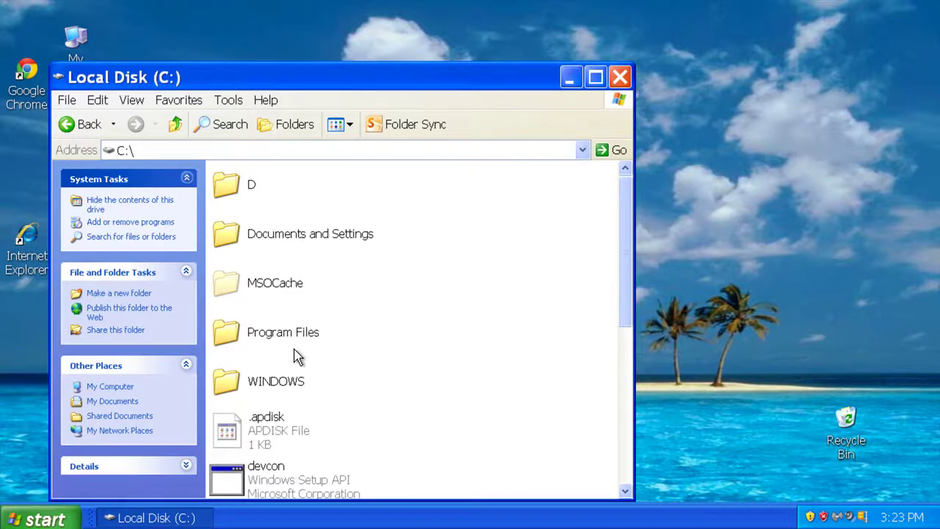
scroll(297, 356, "down", 3)
scroll(296, 356, "up", 3)
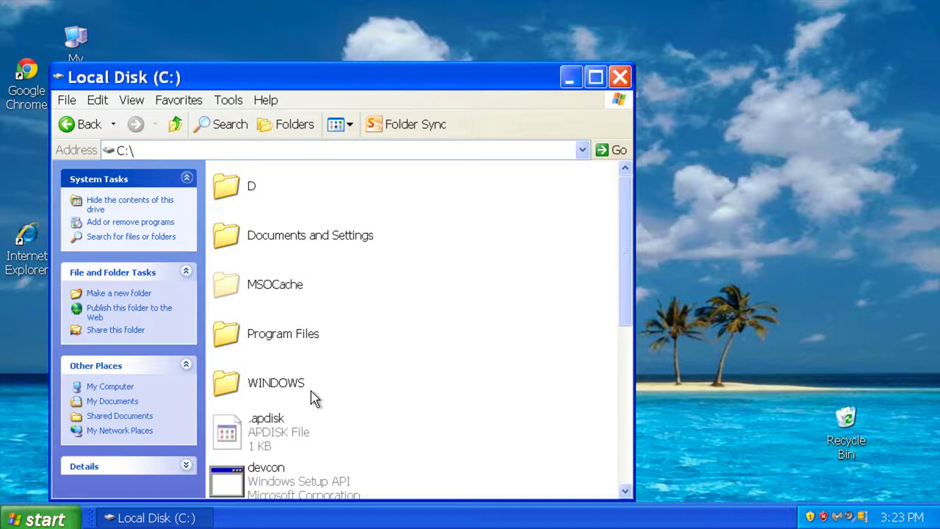
left_click(622, 78)
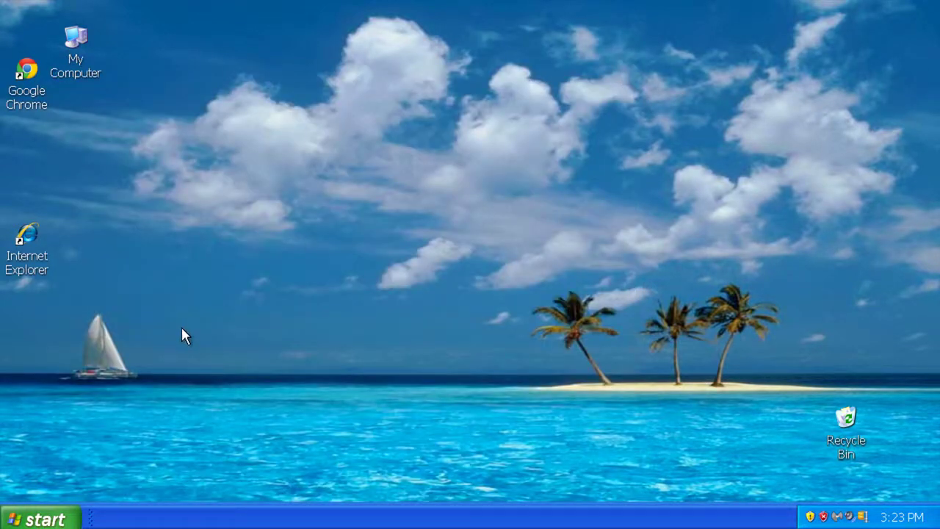
Go to Control Panel's Appearance and Themes and view the theme settings without changing them.
left_click(34, 520)
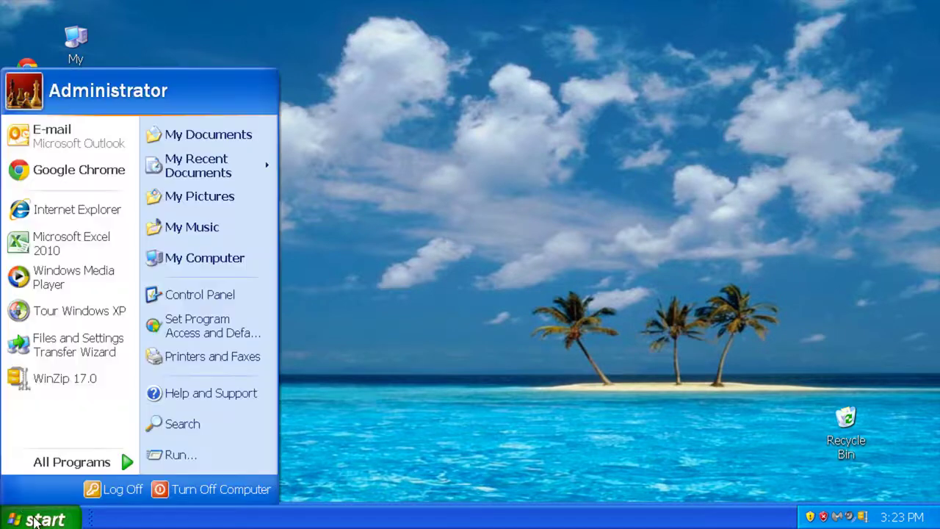
left_click(186, 290)
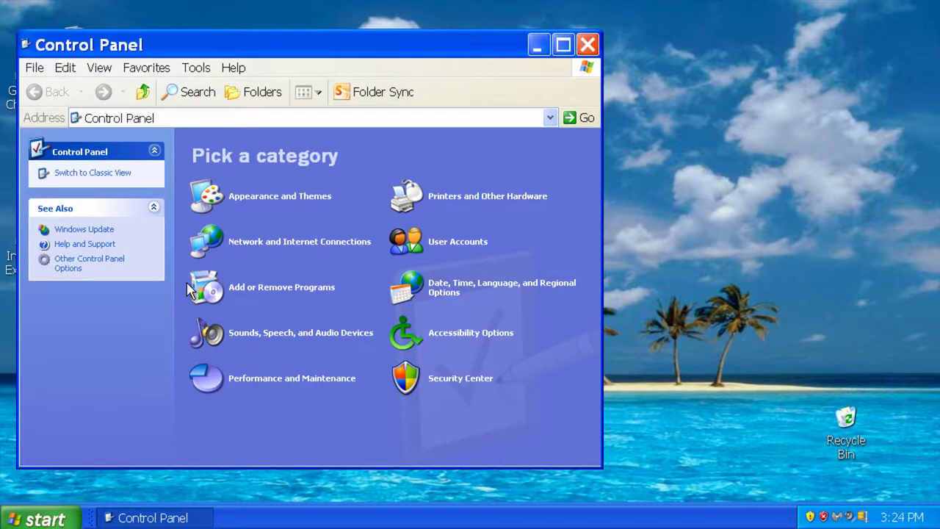
left_click(244, 200)
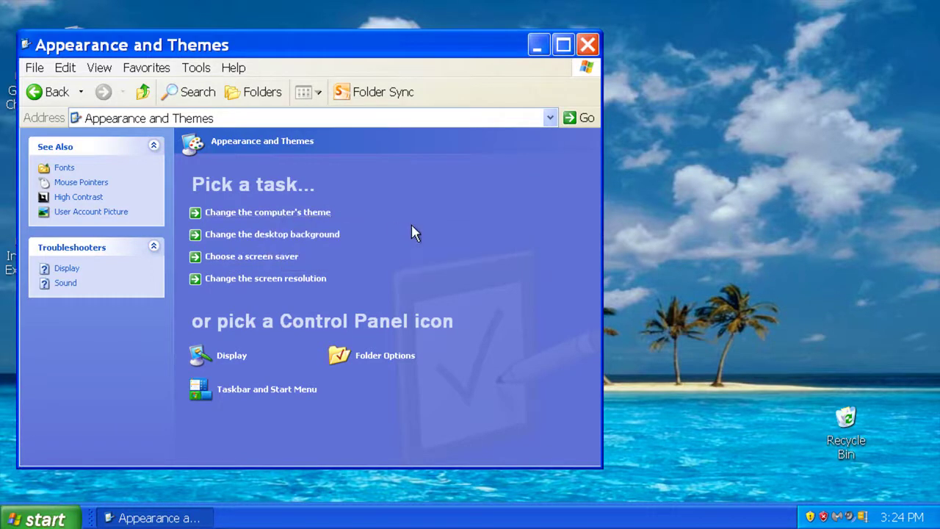
left_click(283, 218)
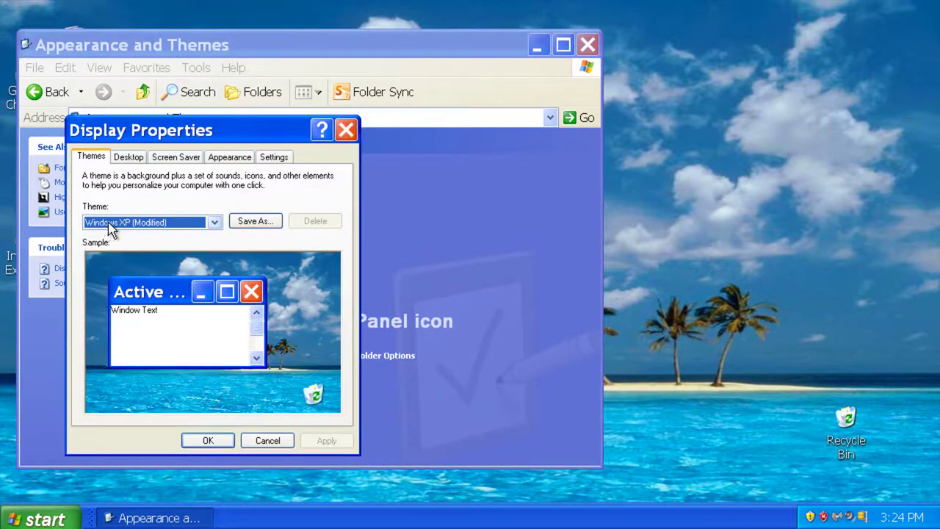
left_click(345, 130)
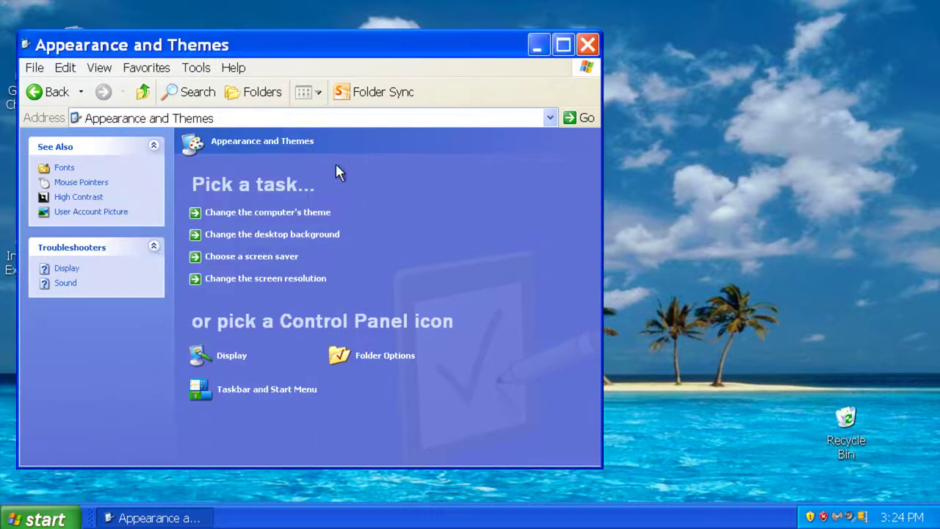
Preview the Autumn, Ascent and Bliss desktop backgrounds, then cancel, keeping the background unchanged.
left_click(285, 237)
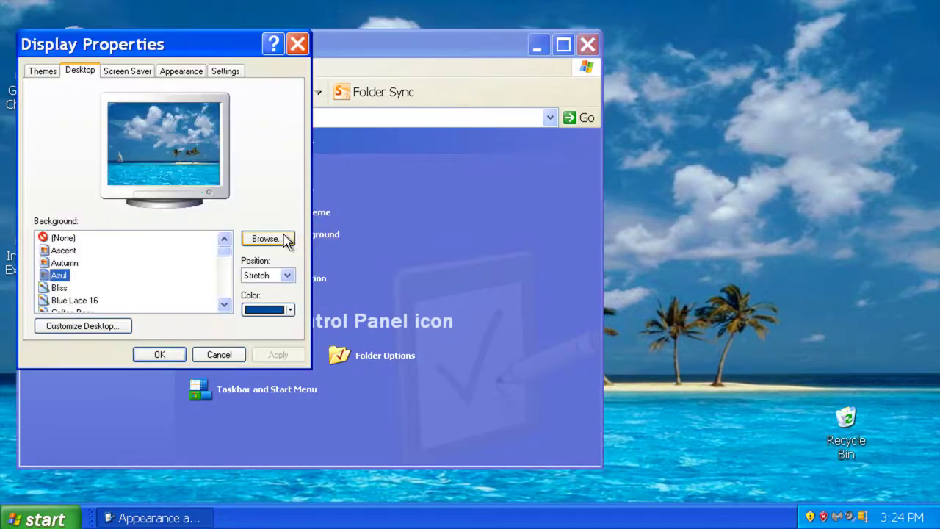
left_click(66, 264)
key("Up")
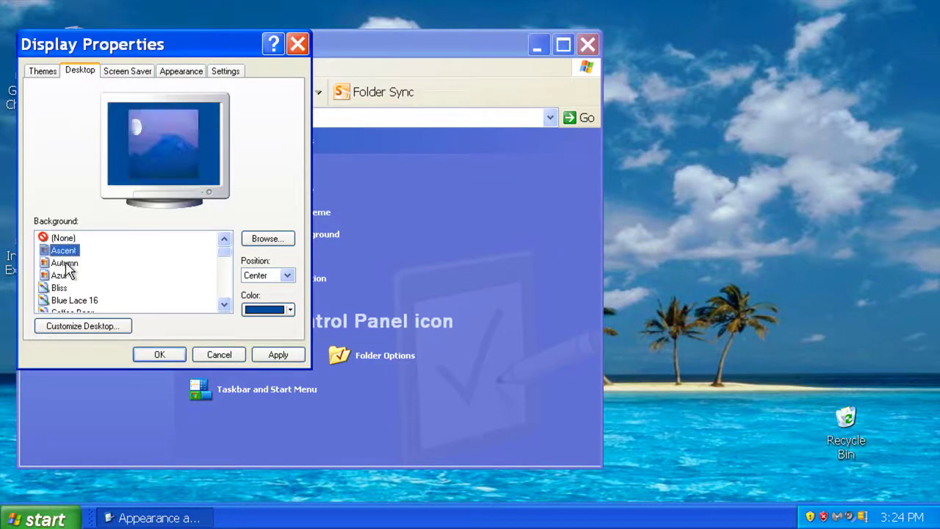
key("Down")
key("Down")
key("Down")
key("Down")
key("Down")
key("Up")
key("Up")
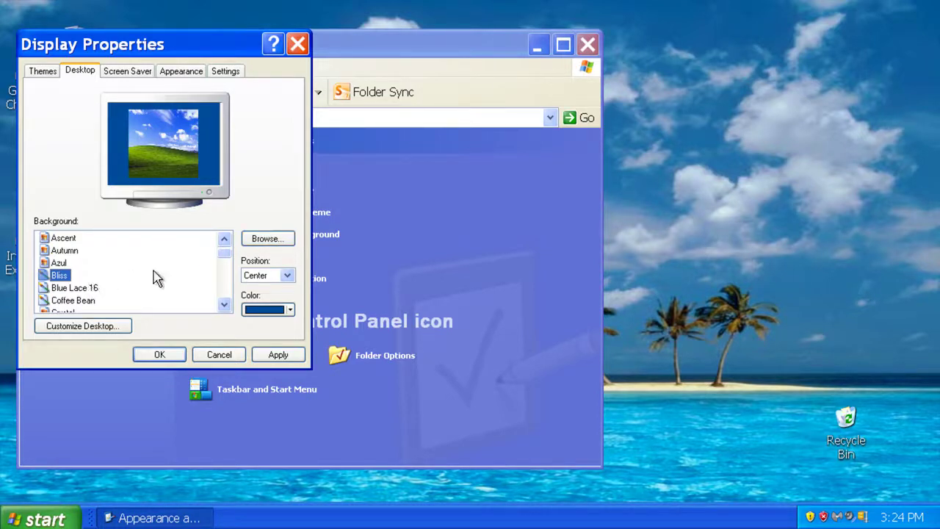
left_click(219, 353)
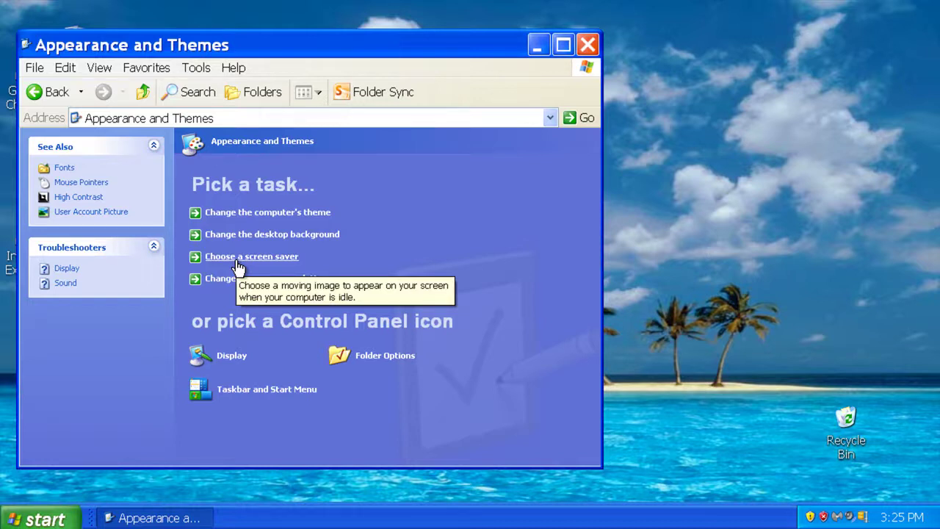
Choose 3D Flying Objects as the screen saver with a 10-minute wait and apply it.
left_click(284, 264)
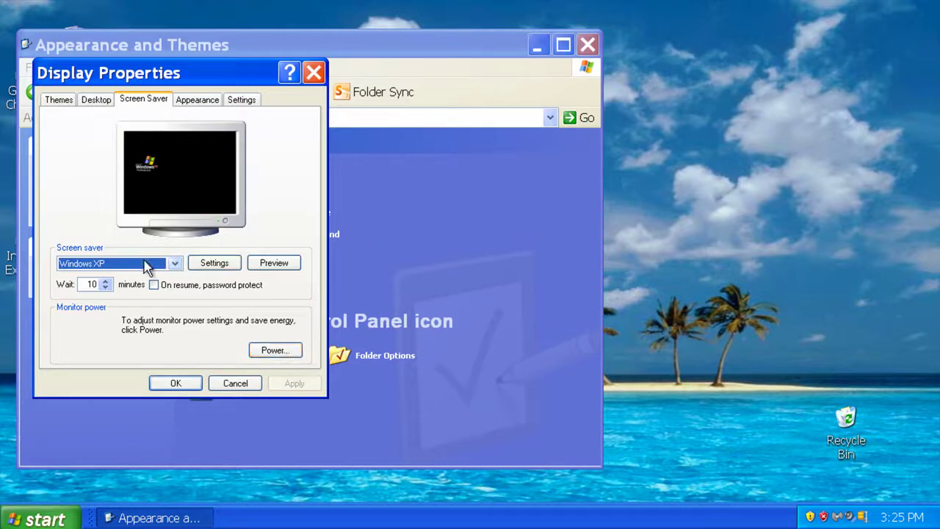
left_click(116, 269)
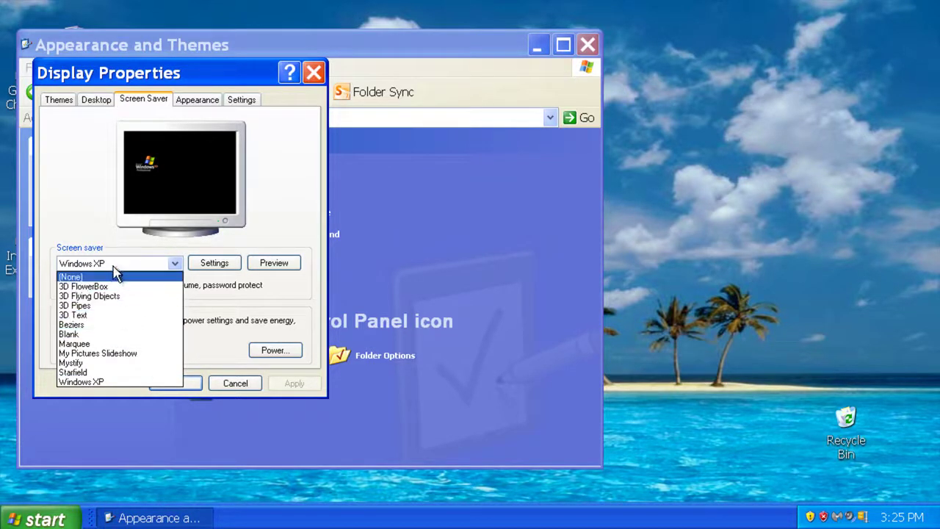
left_click(113, 295)
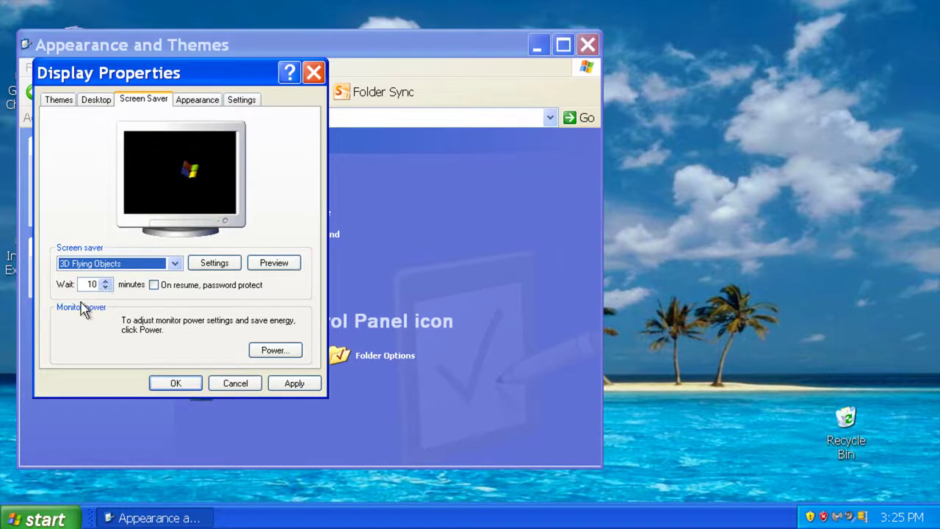
left_click(175, 385)
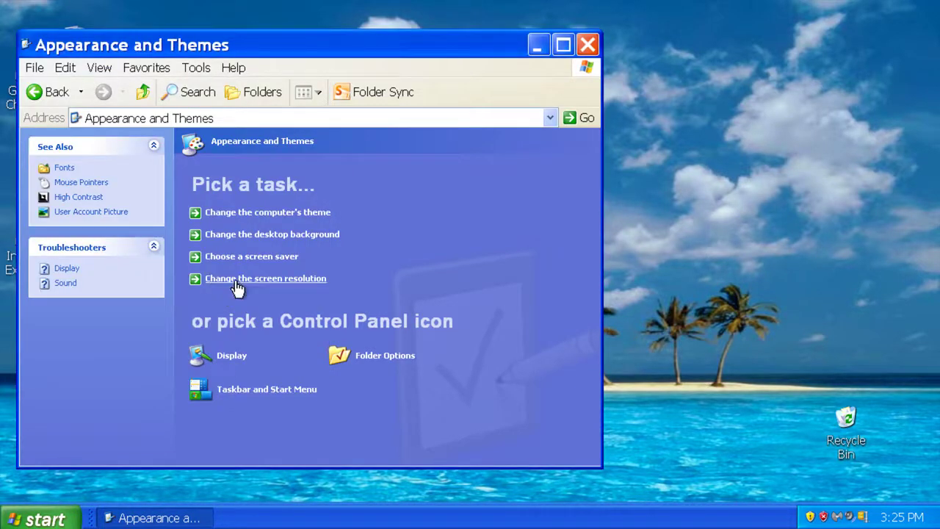
left_click(291, 282)
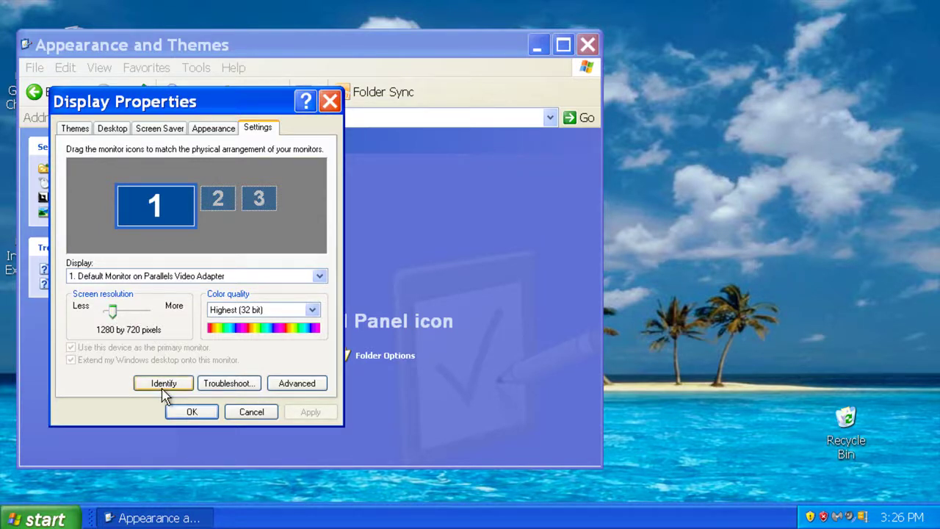
left_click(191, 412)
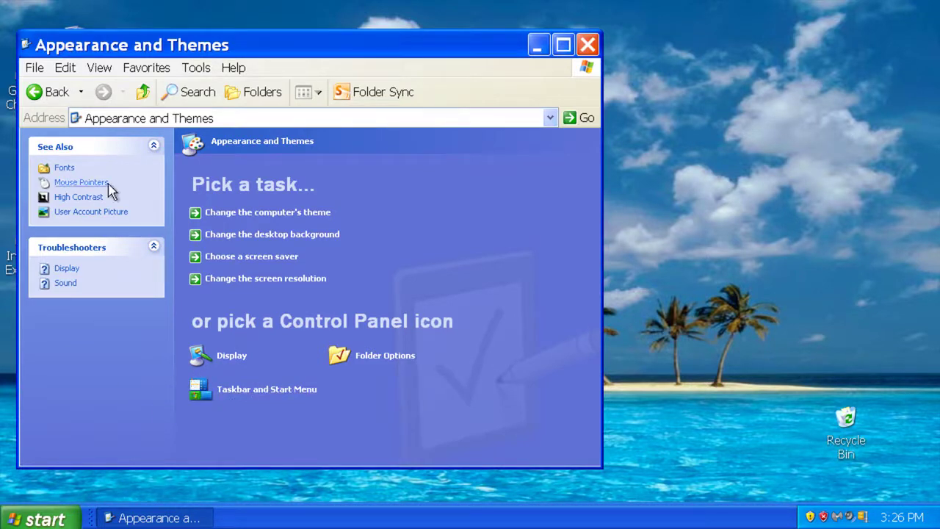
Return to the Control Panel categories, visit Network and Internet Connections, and come back.
left_click(35, 93)
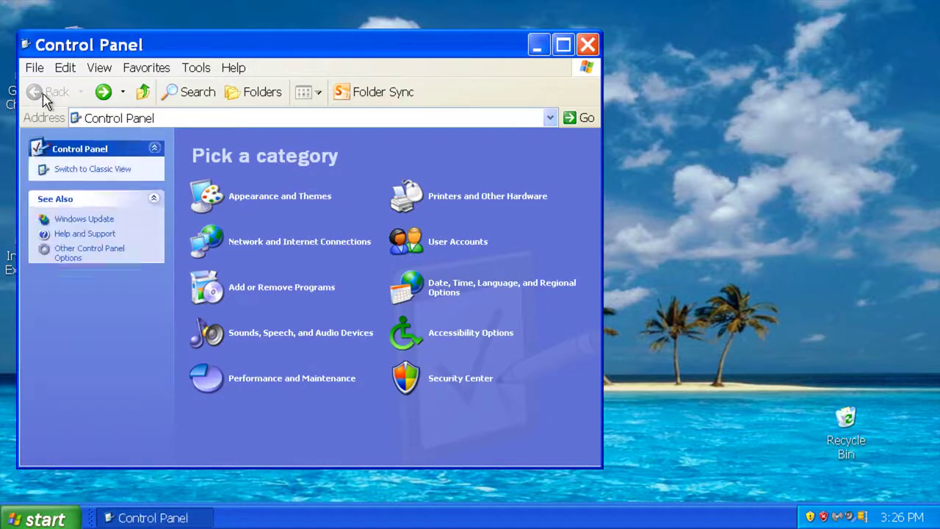
left_click(248, 252)
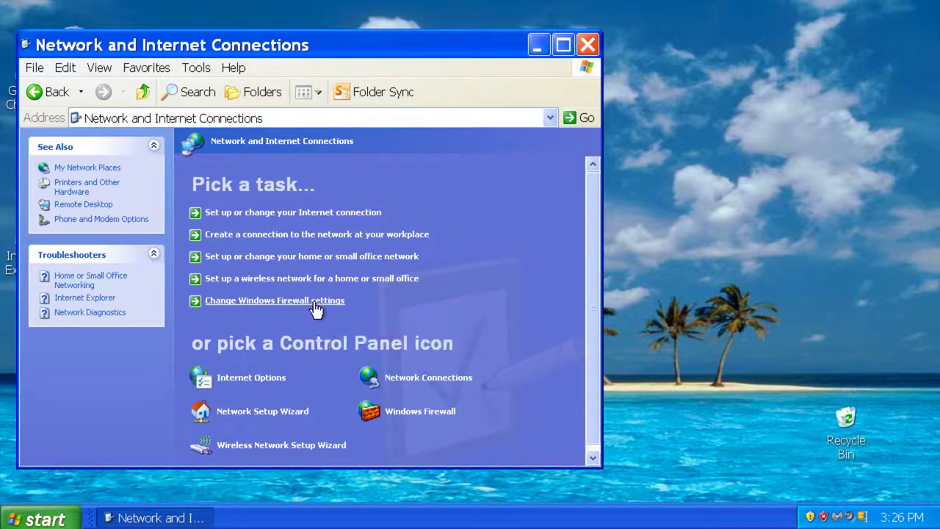
left_click(50, 92)
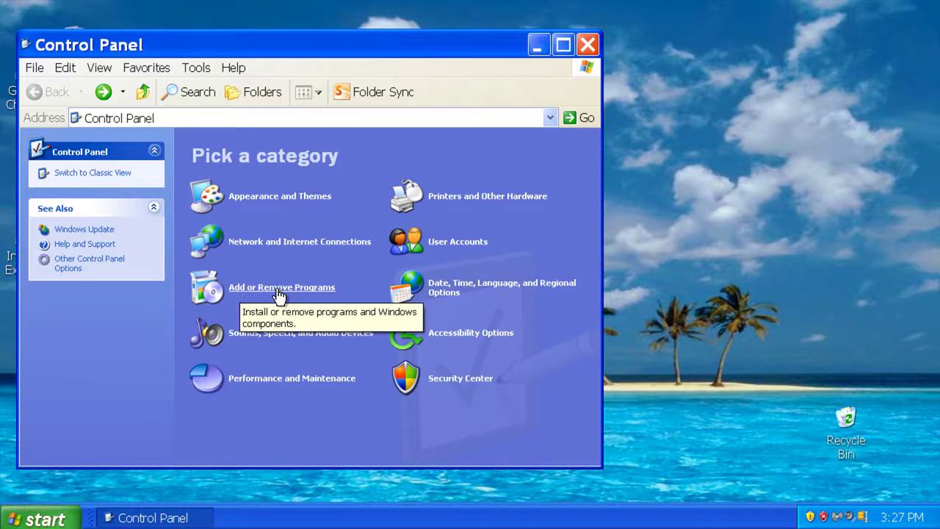
Open Add or Remove Programs, expand Google Chrome to see its 339.00MB size, then close.
left_click(279, 293)
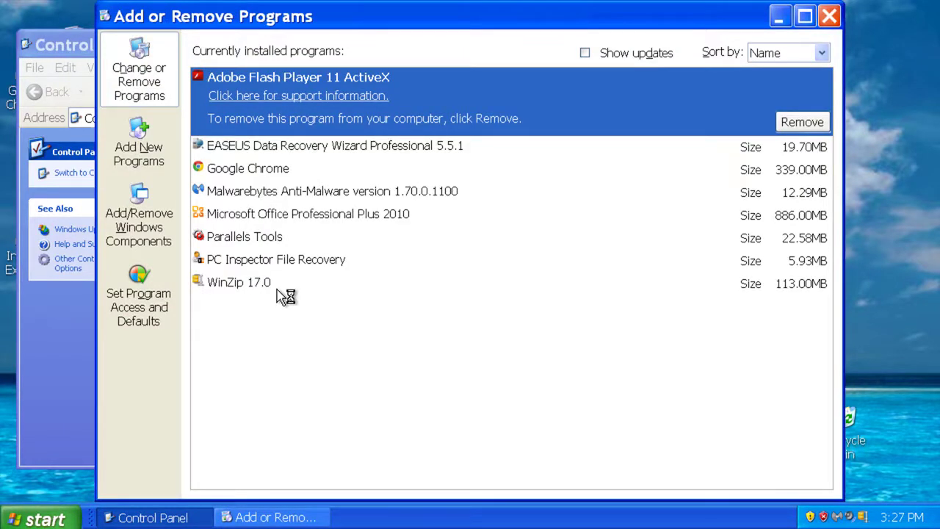
left_click(312, 169)
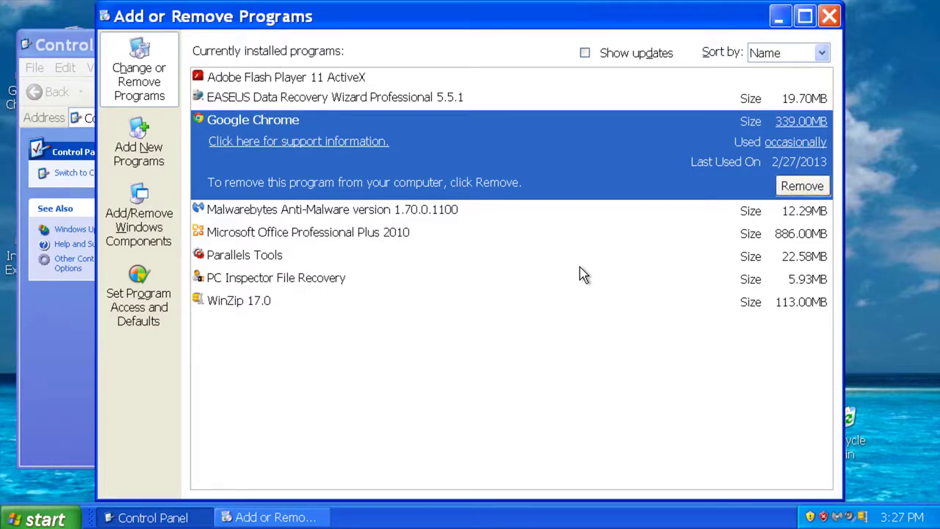
left_click(829, 16)
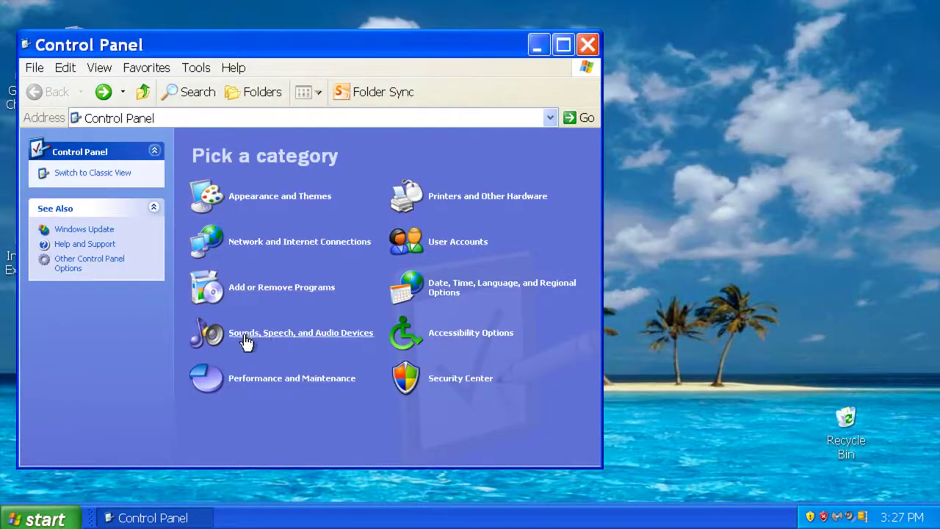
Open Sounds, Speech, and Audio Devices, drag the tray volume slider down, and go back.
left_click(309, 336)
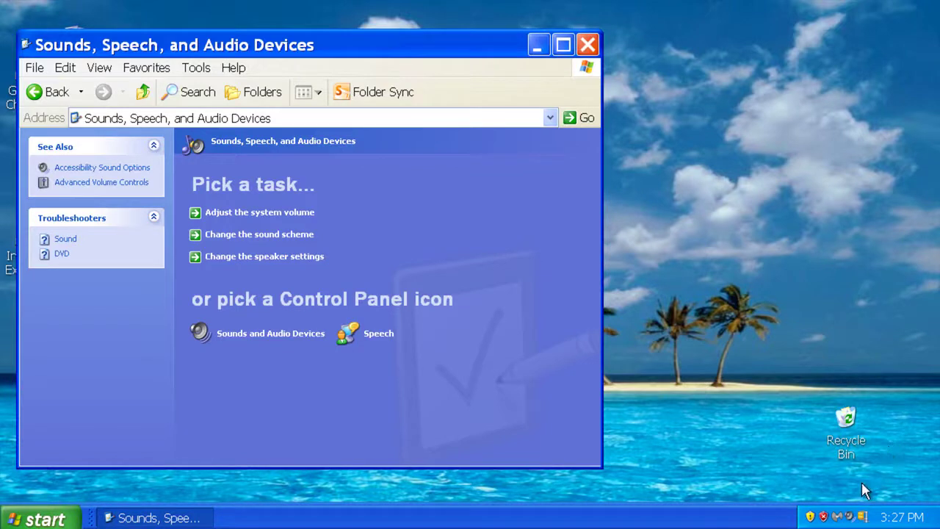
left_click(851, 519)
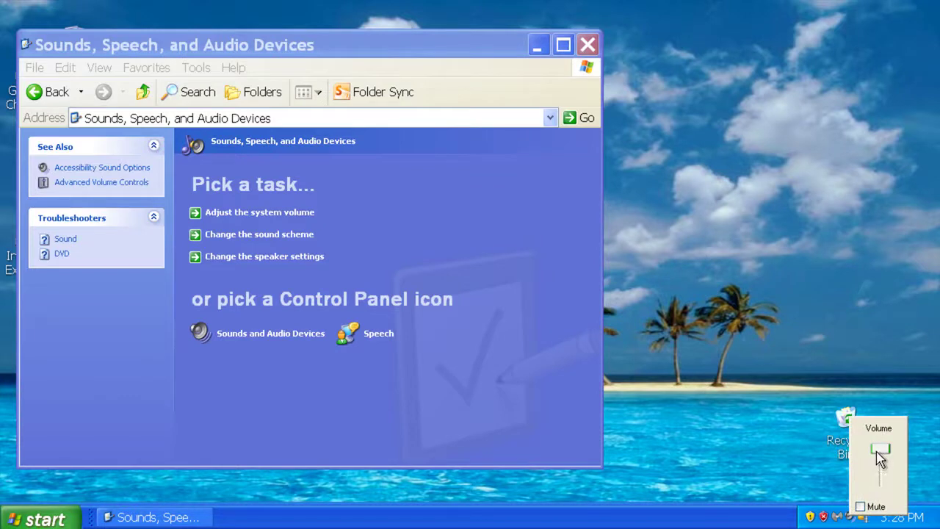
mouse_move(877, 454)
left_mouse_down()
mouse_move(881, 481)
mouse_move(880, 449)
left_mouse_up()
left_click(333, 390)
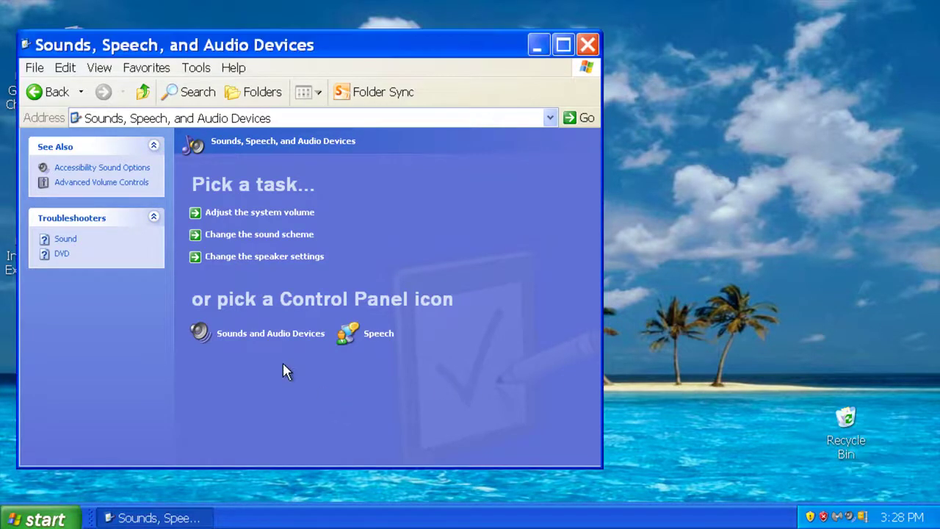
left_click(42, 96)
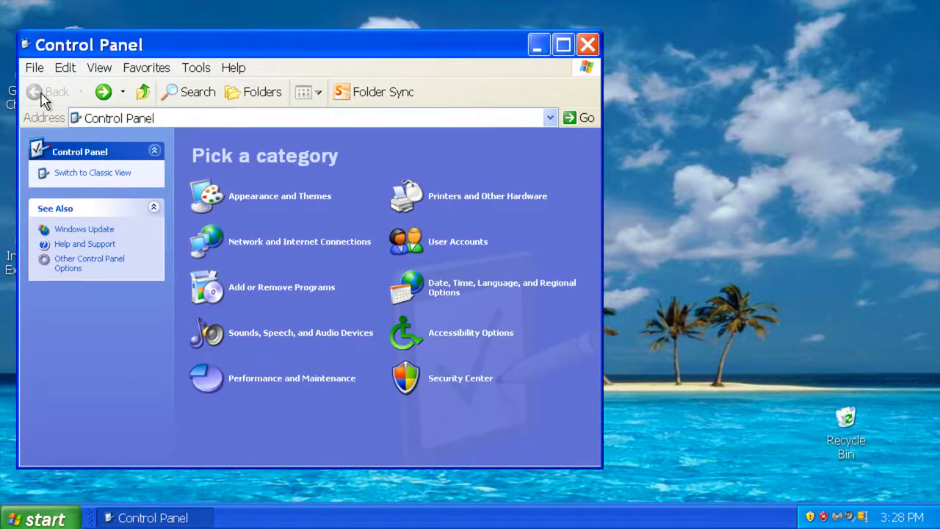
Open the Performance and Maintenance category in Control Panel.
left_click(262, 384)
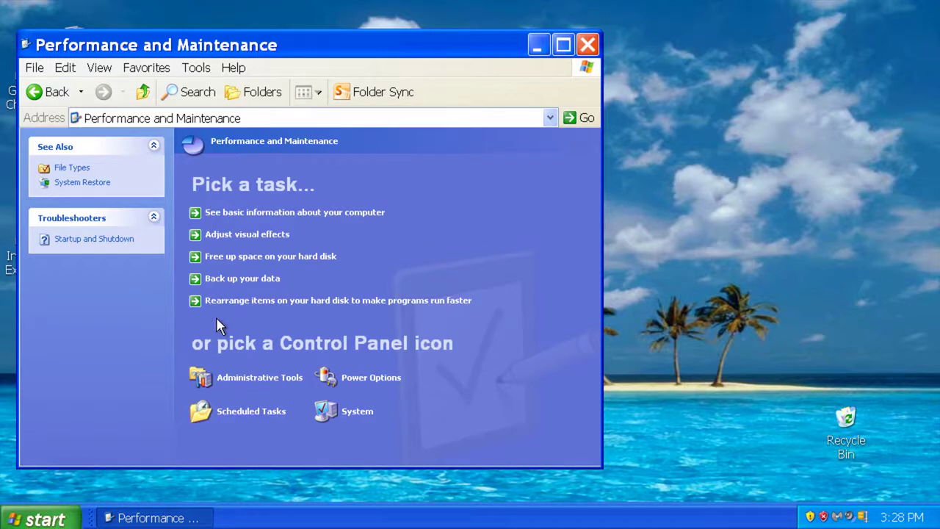
mouse_move(208, 280)
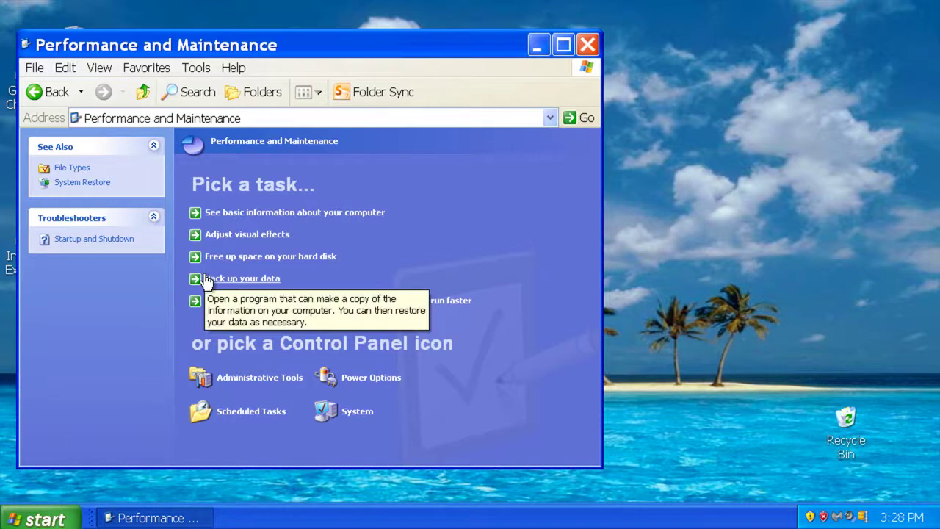
Return to the Control Panel categories and open Printers and Other Hardware.
left_click(48, 91)
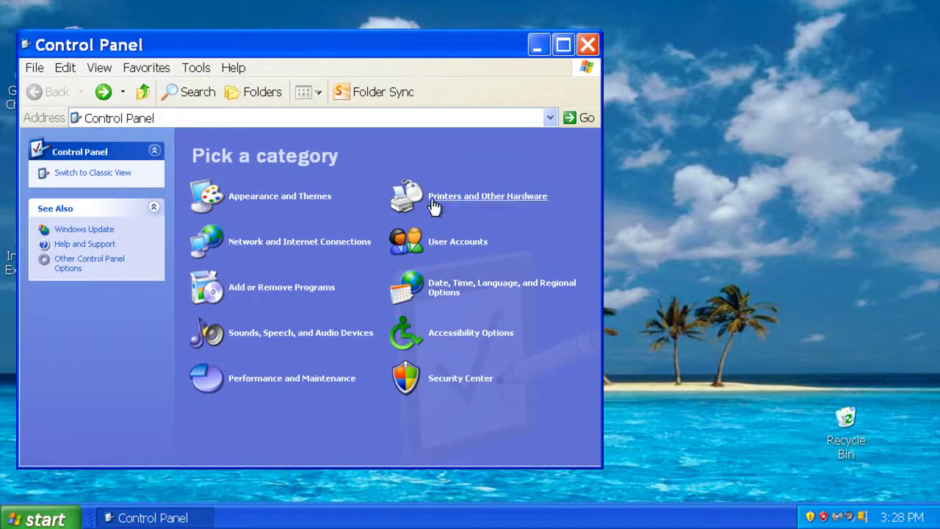
left_click(514, 203)
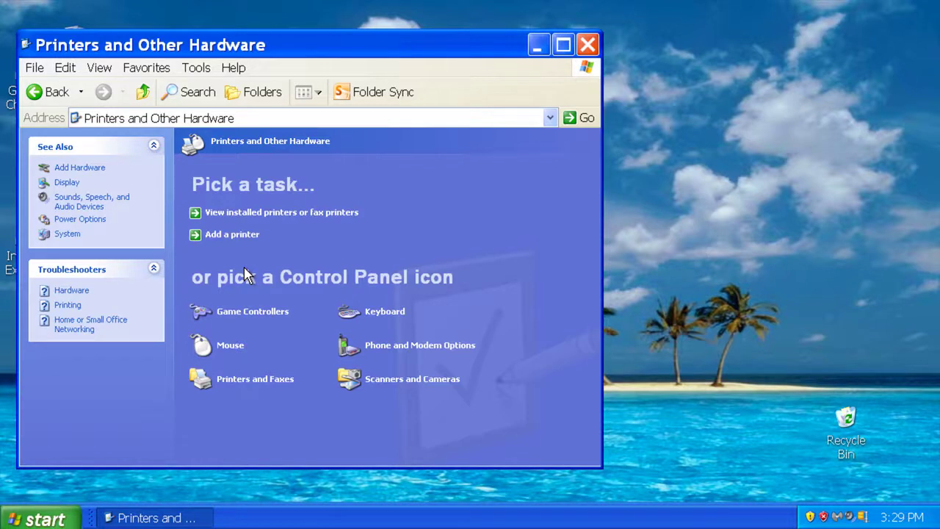
Go back to the Control Panel's Pick a category home page.
left_click(46, 92)
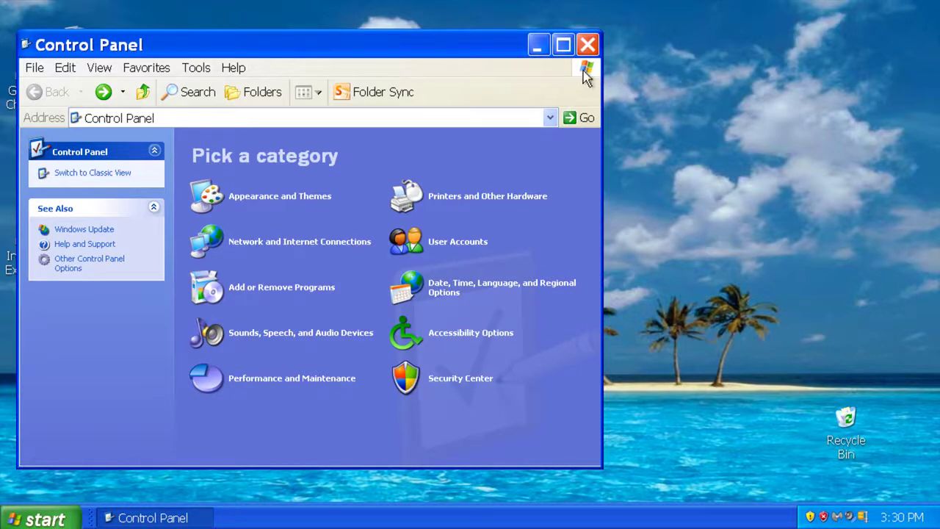
Close Control Panel, search 'microsoft sec' in Chrome, and start the Microsoft Security Essentials download.
left_click(587, 45)
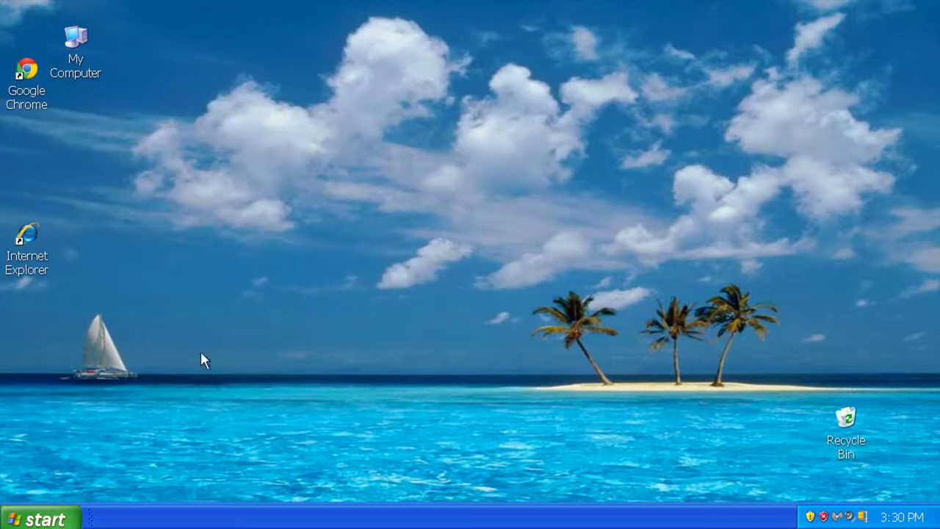
double_click(27, 71)
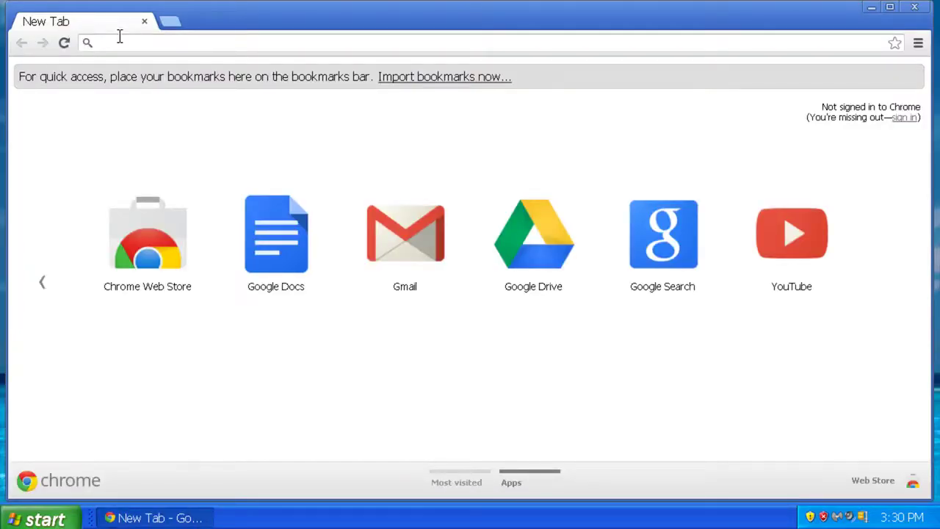
type("microsoft sec")
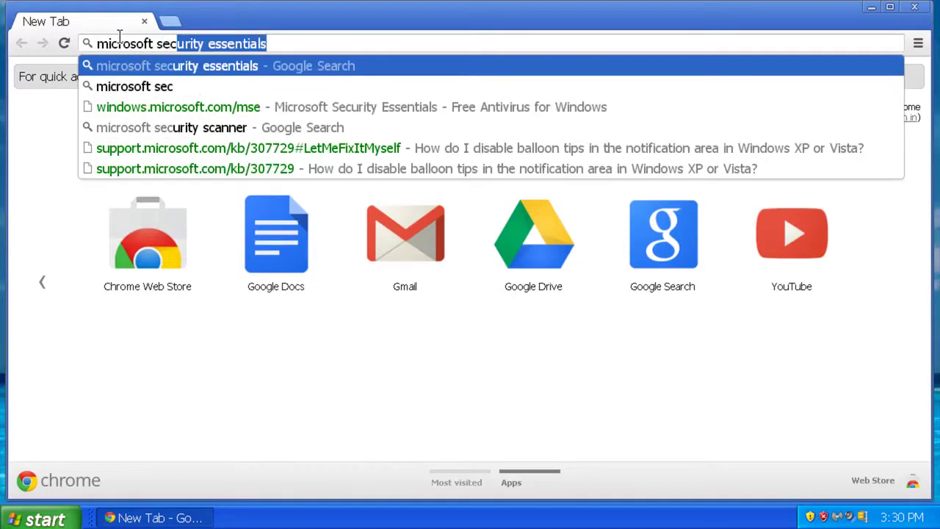
key("Return")
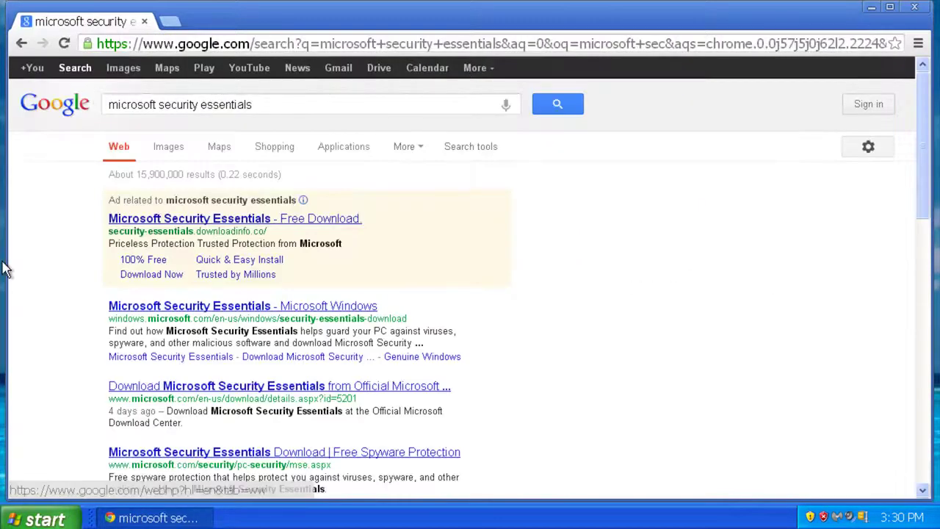
left_click(168, 306)
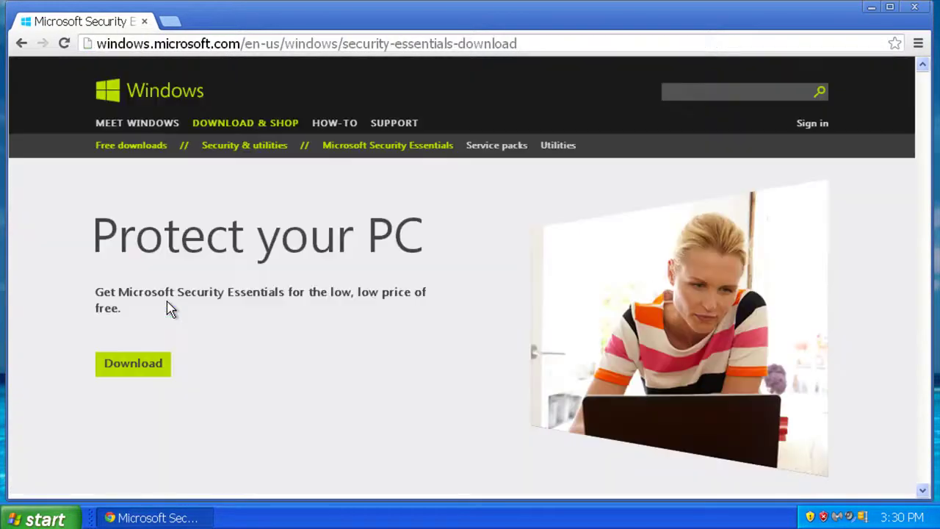
left_click(140, 378)
Search 'malware' from the address bar and visit the Malwarebytes site at malwarebytes.org.
left_click(174, 40)
type("malware")
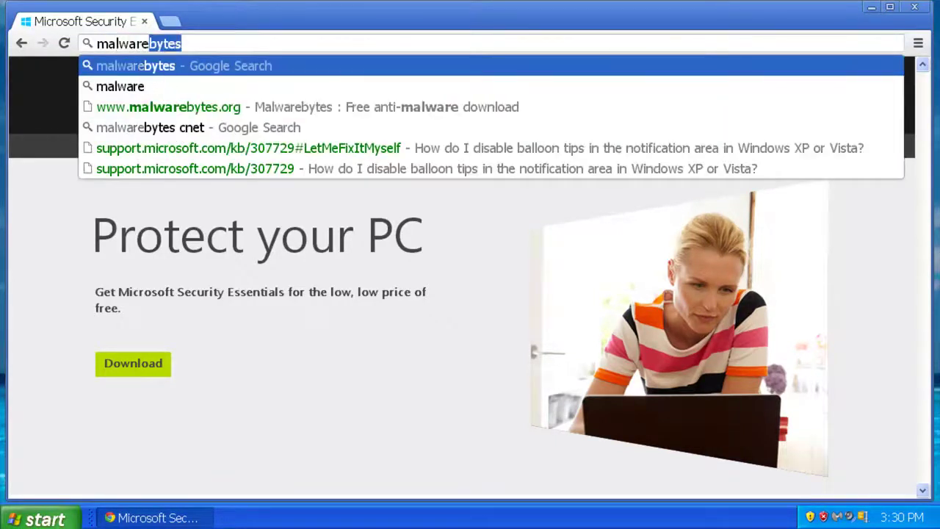
key("Return")
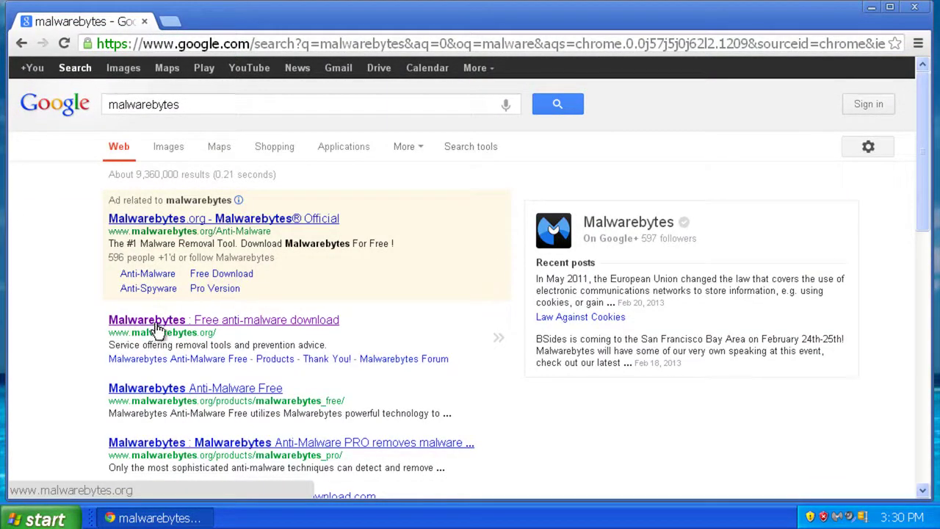
left_click(211, 321)
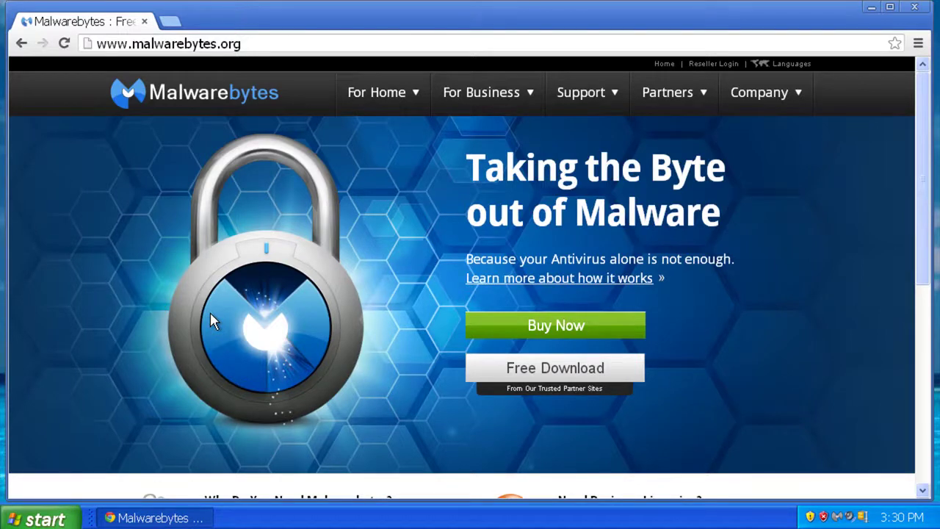
scroll(210, 315, "down", 4)
scroll(210, 316, "up", 4)
left_click(914, 7)
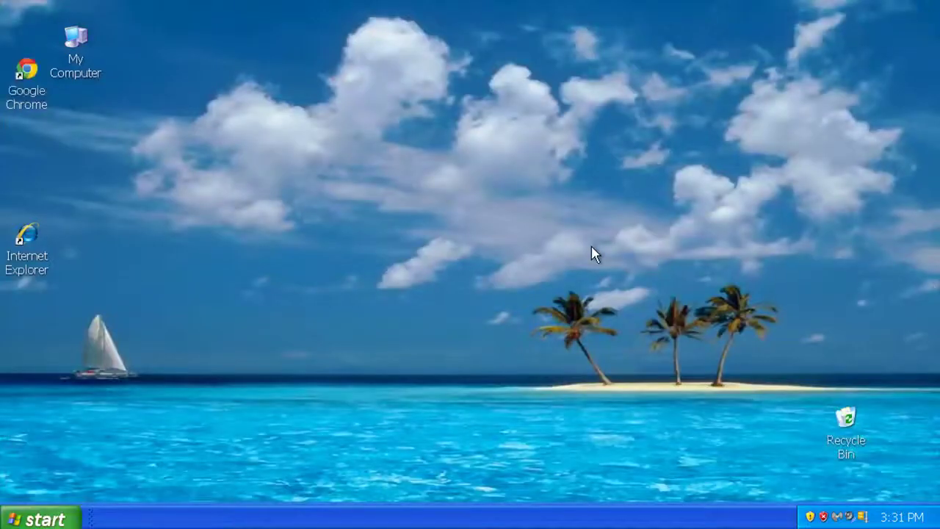
left_click(34, 518)
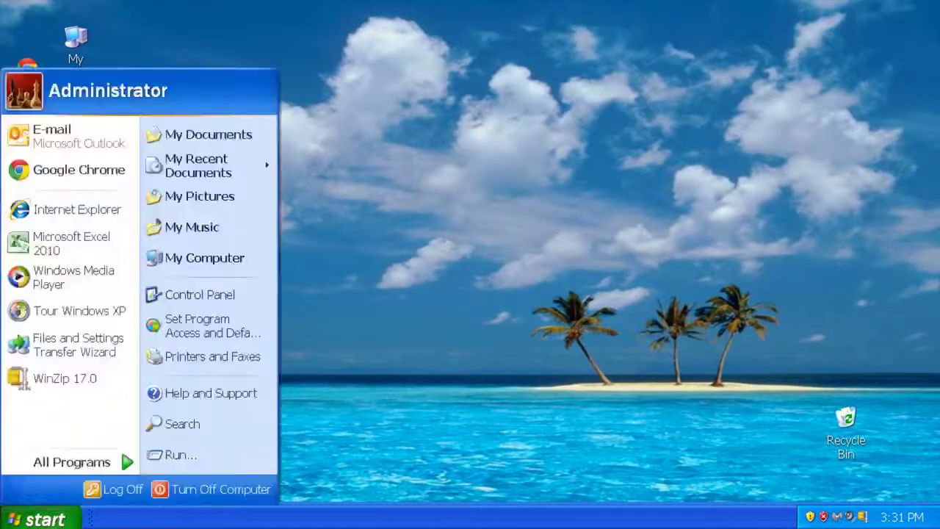
left_click(409, 278)
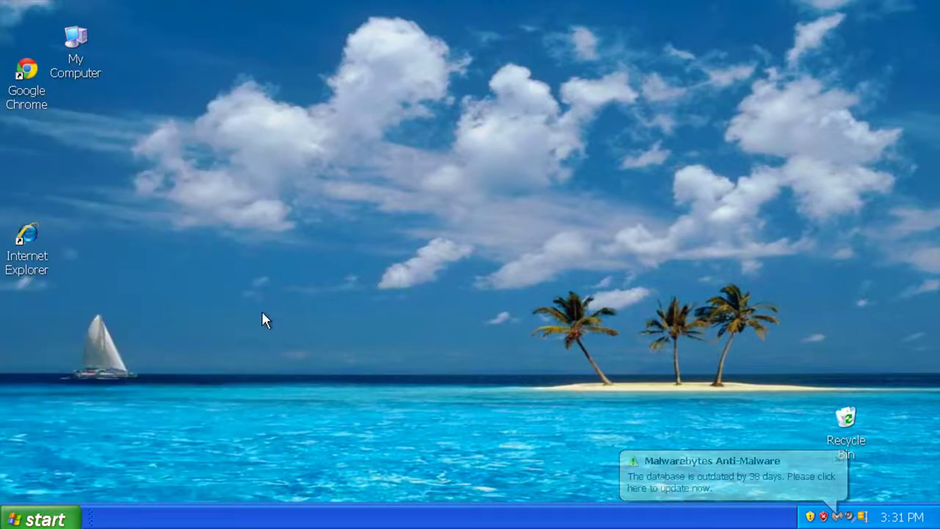
Dismiss the Malwarebytes outdated-database balloon, then open and cancel the Recycle Bin's context menu.
left_click(837, 459)
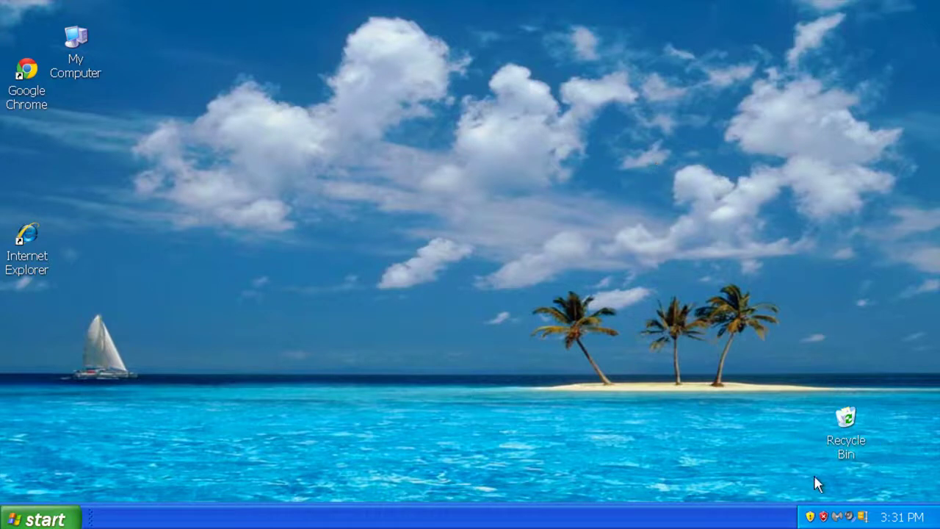
left_click(860, 447)
left_click(813, 413)
left_click(856, 441)
left_click(829, 414)
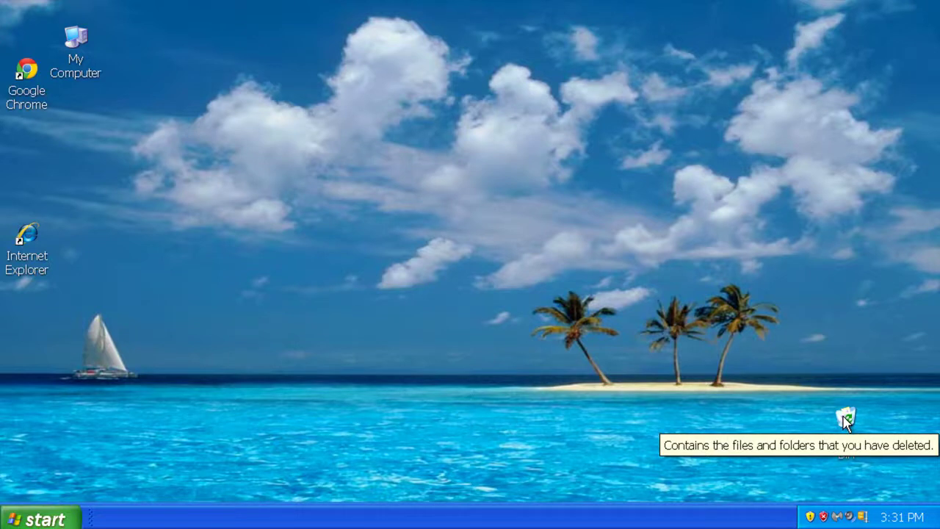
right_click(846, 419)
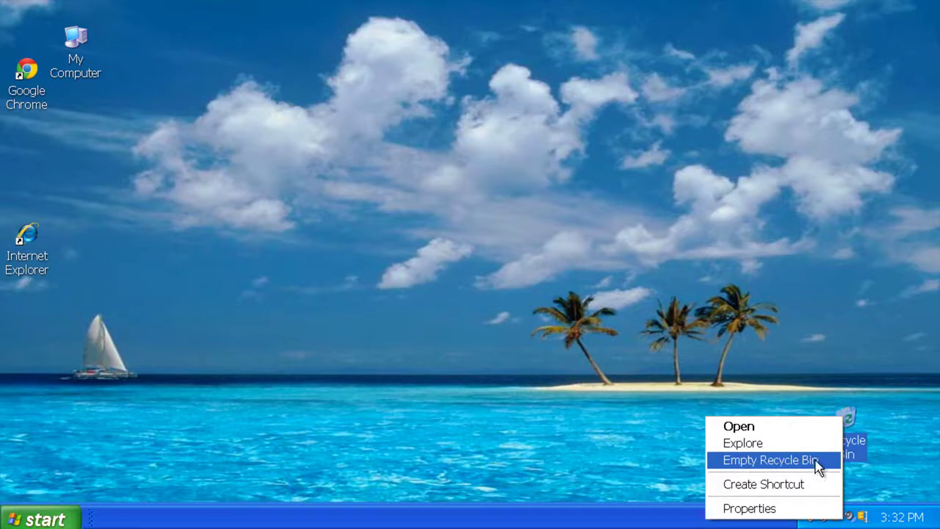
left_click(825, 288)
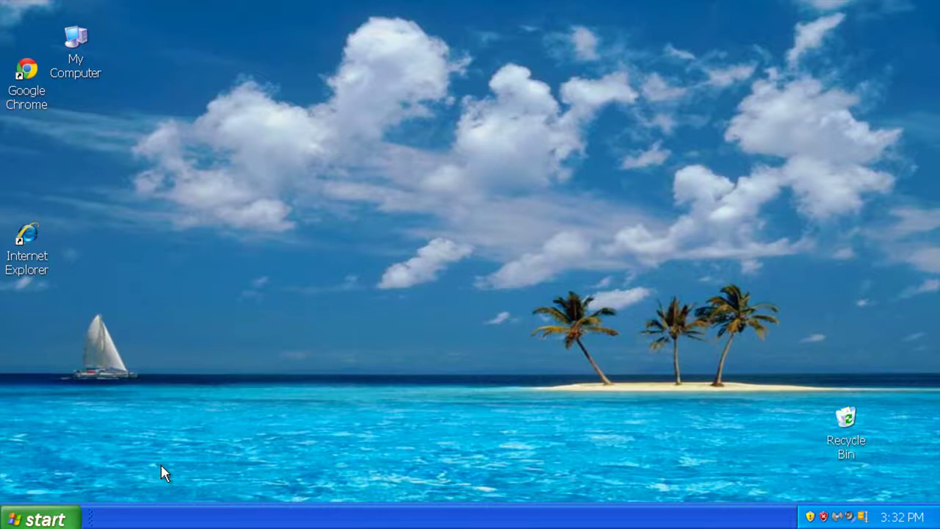
Open Task Manager with Ctrl+Shift+Esc and move it to the screen centre.
key("ctrl+shift+Escape")
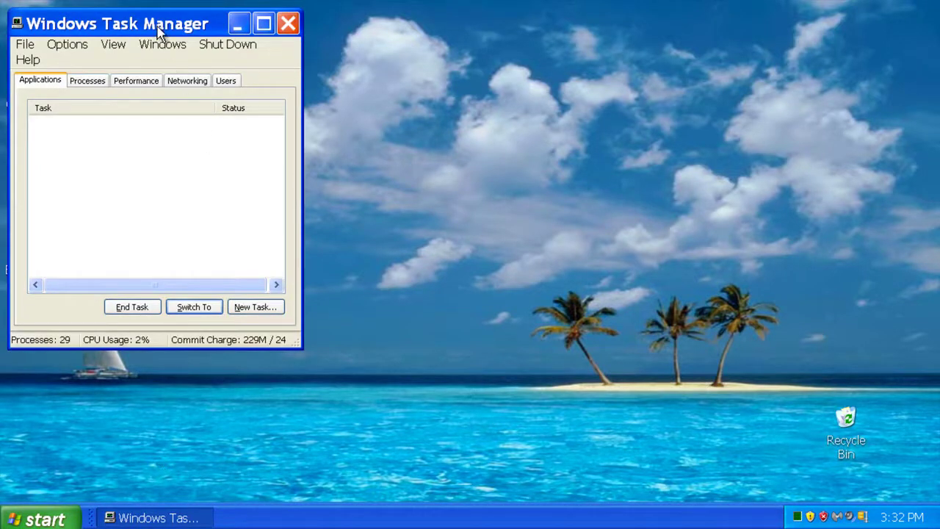
left_click_drag(158, 29, 418, 103)
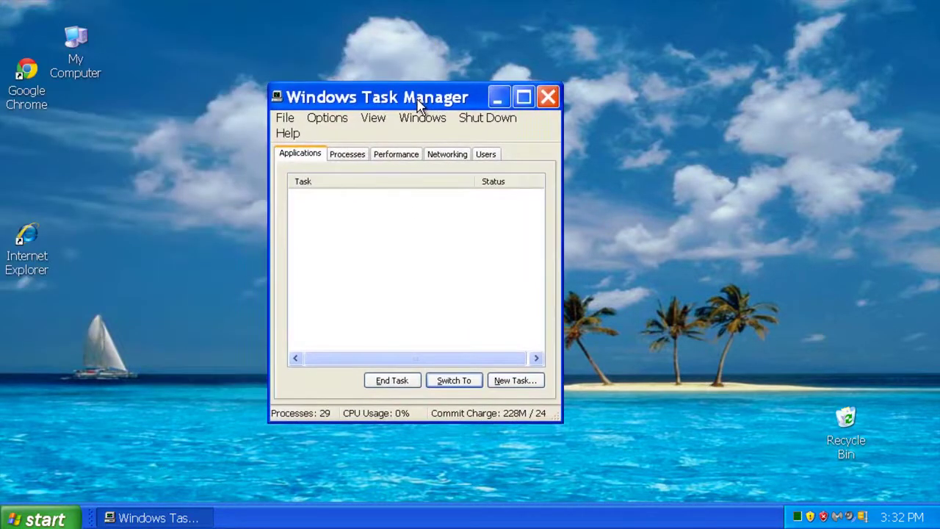
left_click(347, 155)
left_click(301, 141)
Launch and minimize Chrome, then end the New Tab - Google Chrome task.
double_click(26, 73)
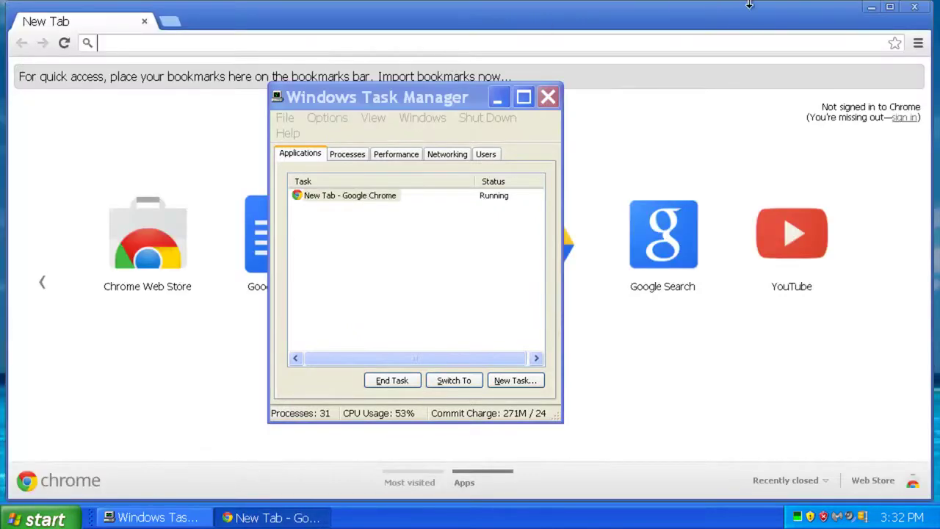
left_click(870, 7)
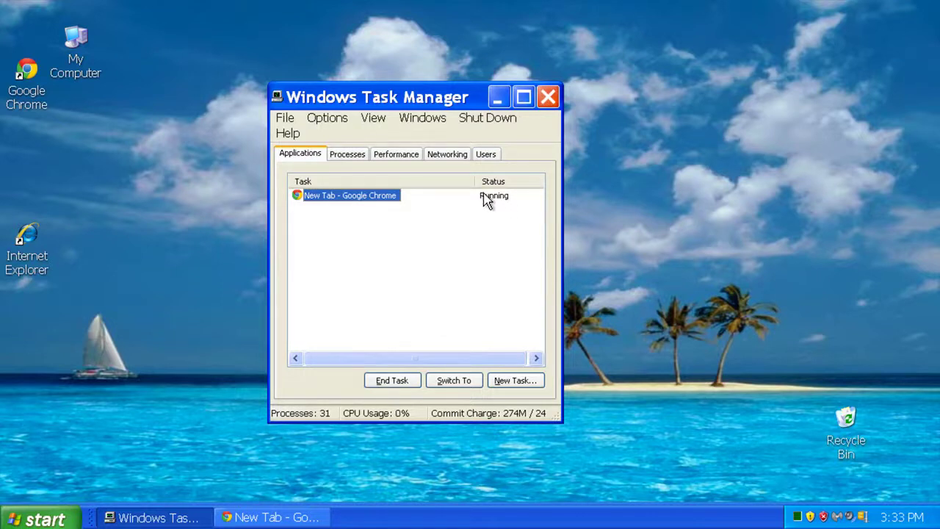
left_click(450, 227)
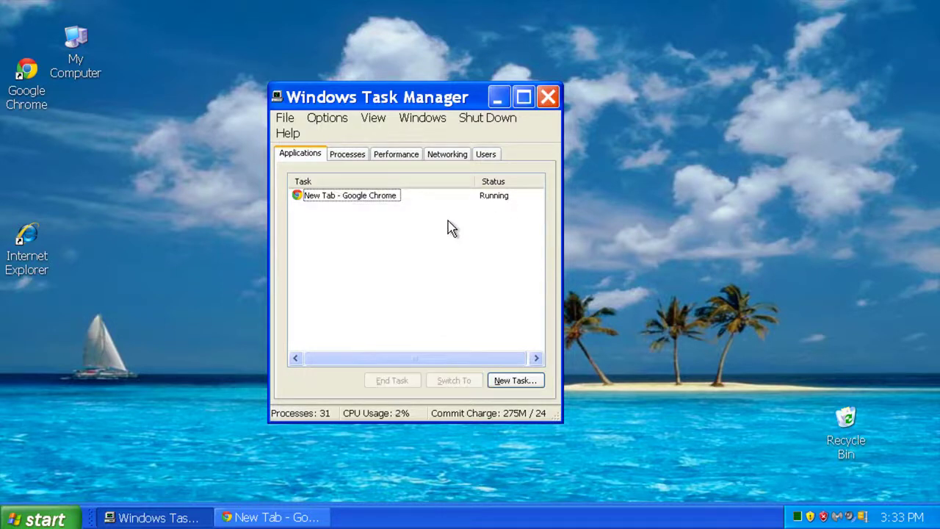
left_click(327, 205)
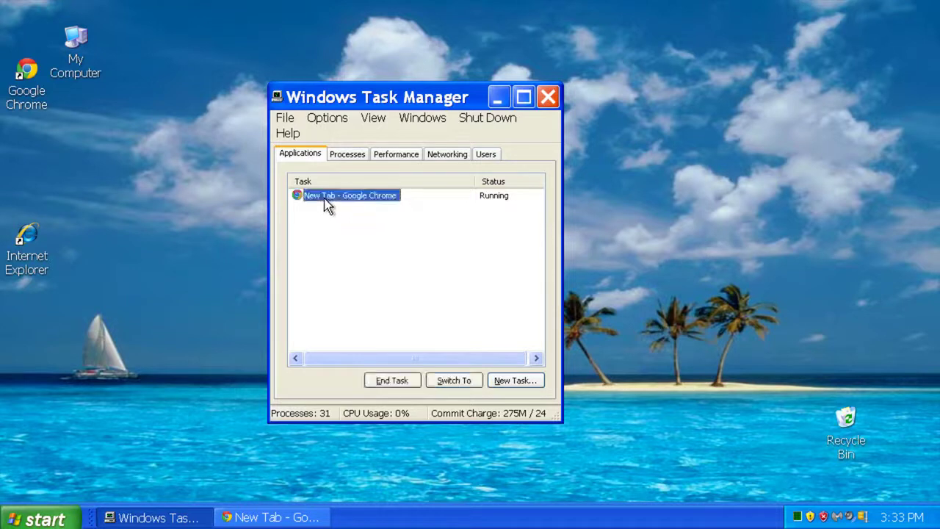
left_click(389, 381)
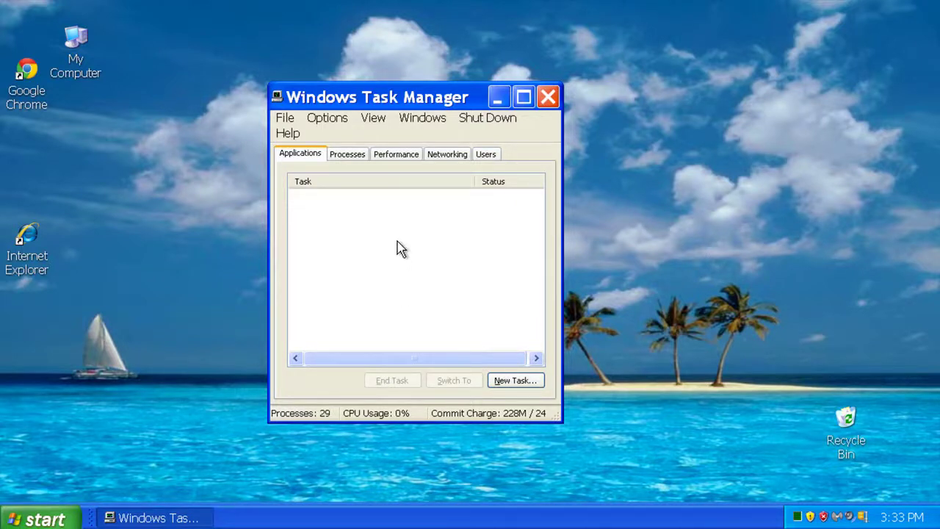
Scroll the Processes list, view the Performance, Networking and Users tabs, then close Task Manager.
left_click(343, 156)
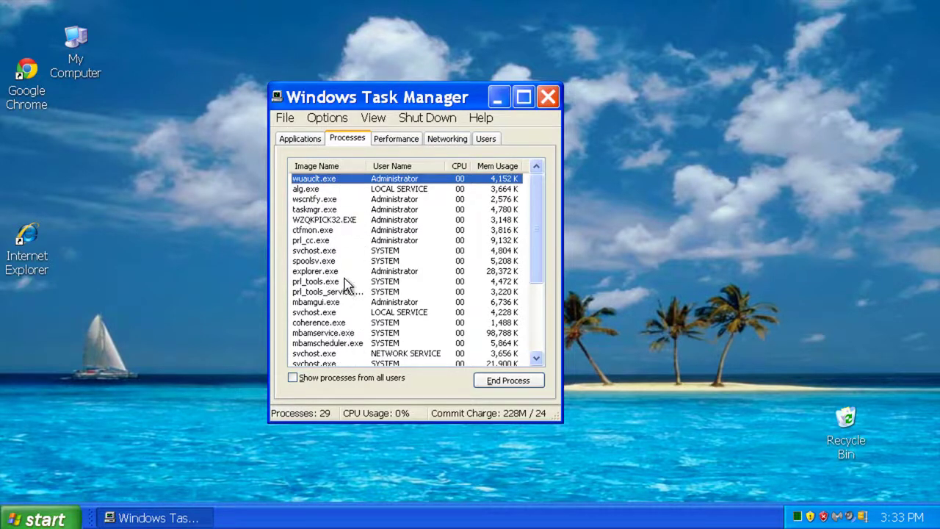
scroll(347, 284, "down", 4)
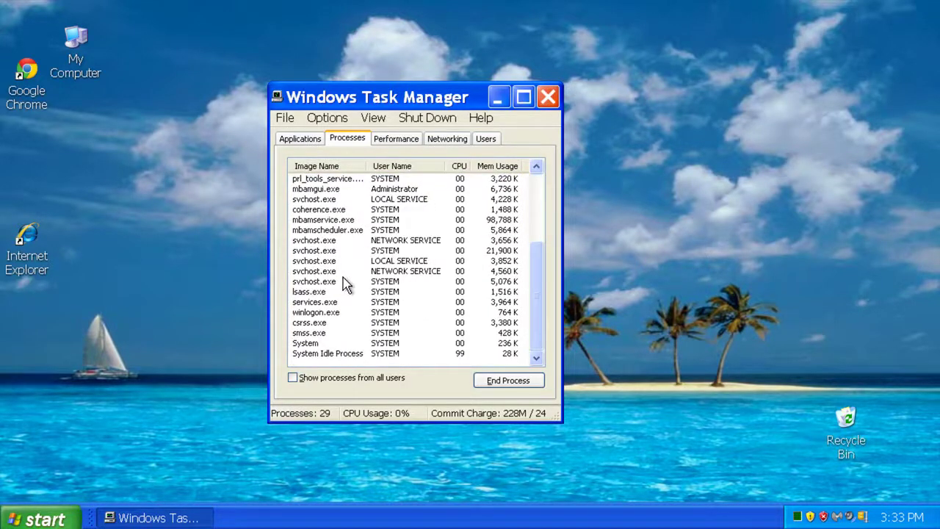
scroll(346, 285, "up", 4)
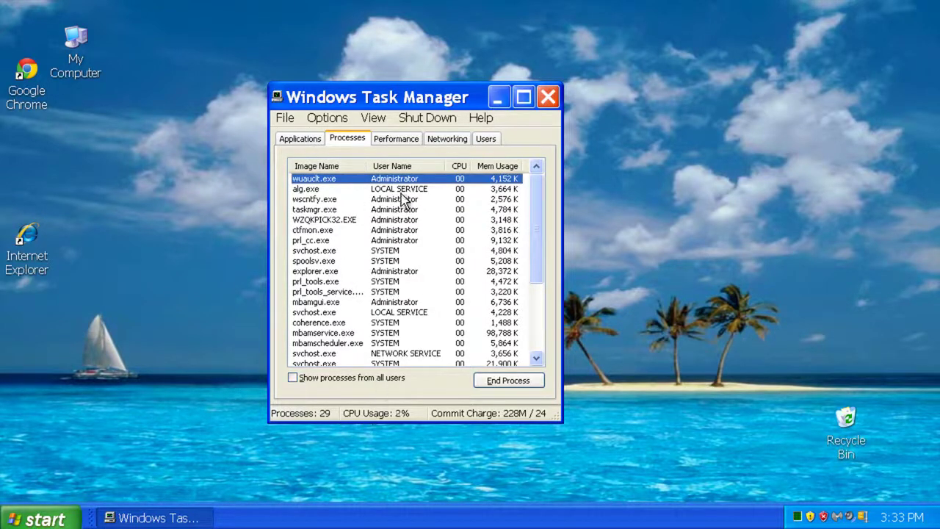
left_click(403, 144)
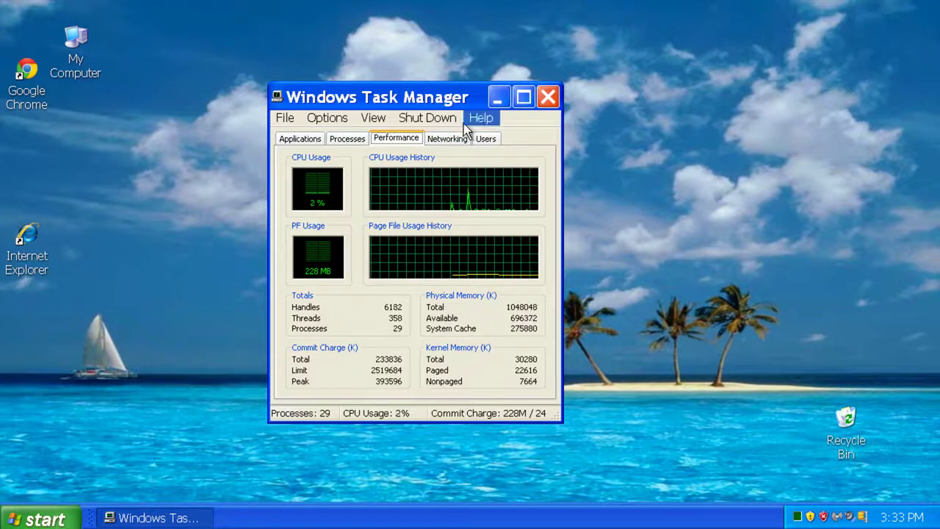
left_click(447, 141)
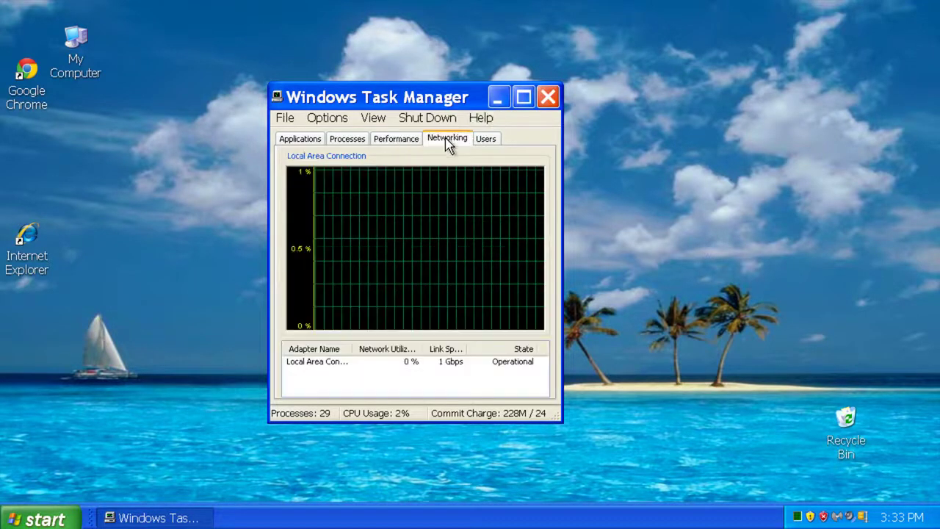
left_click(482, 142)
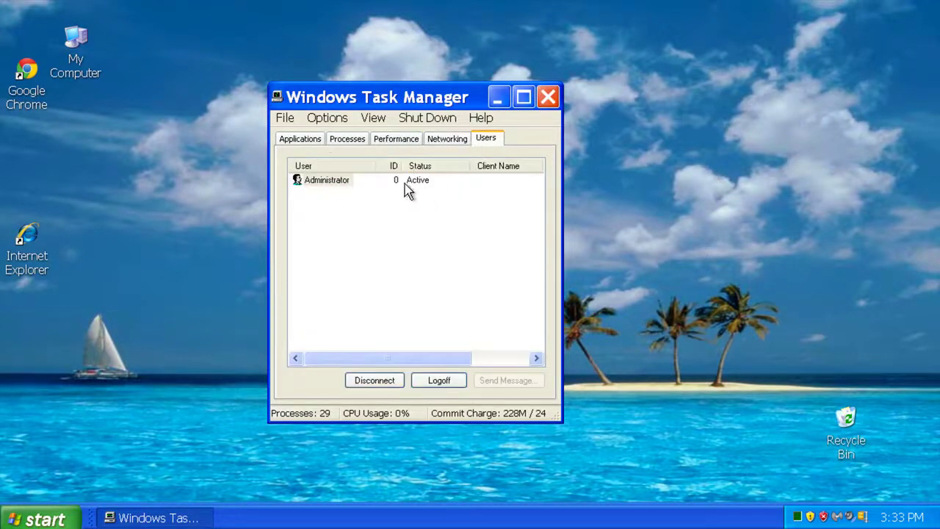
left_click(547, 97)
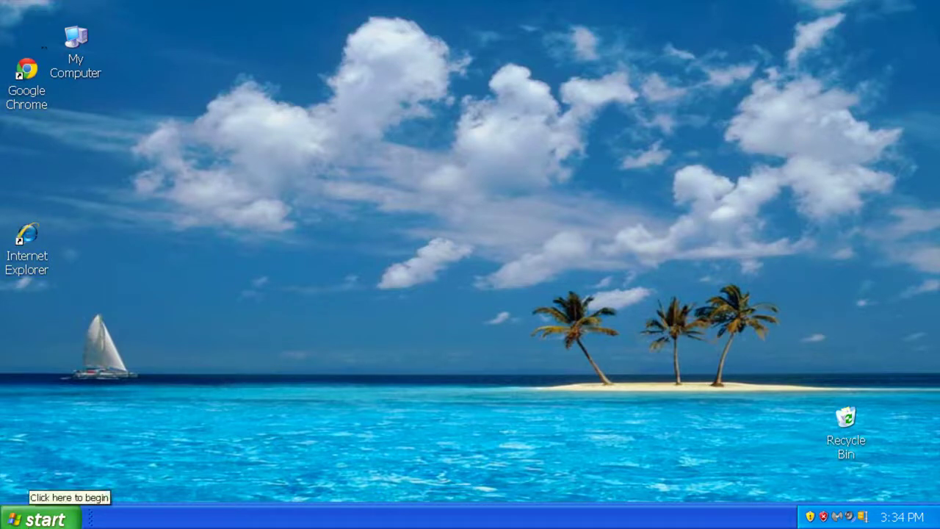
Send Solitaire from All Programs > Games to the desktop as a shortcut, then select Internet Explorer.
left_click(40, 518)
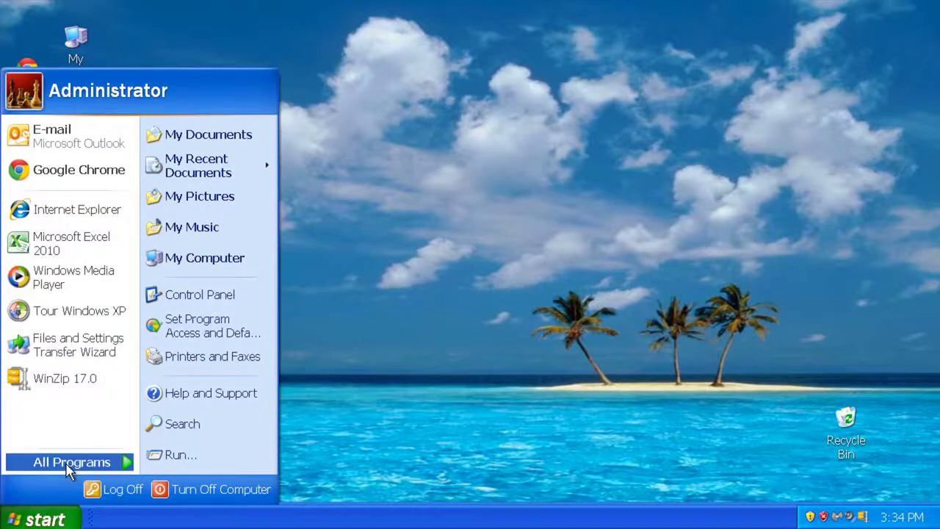
mouse_move(69, 470)
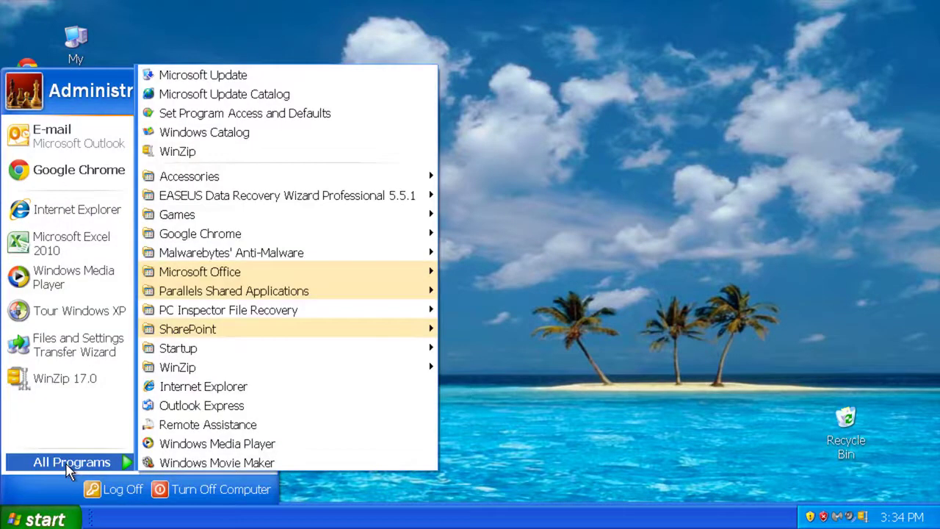
mouse_move(189, 224)
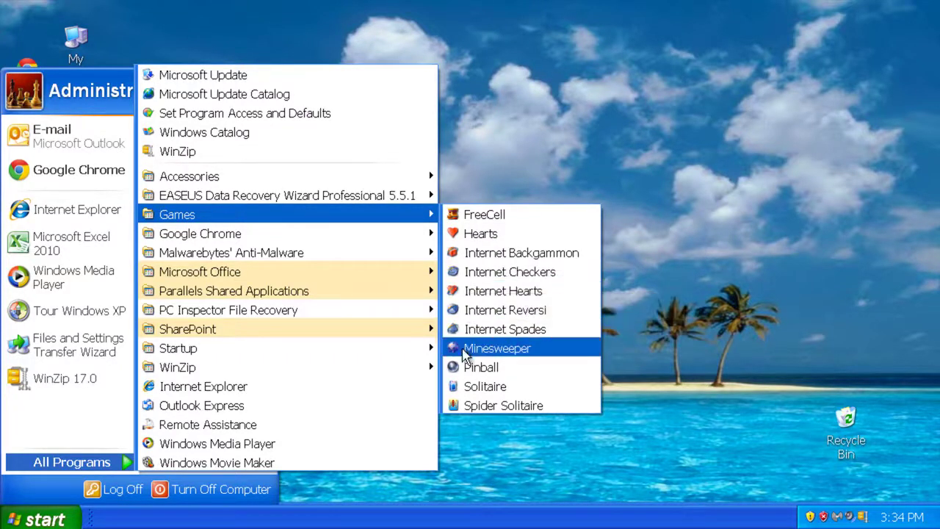
right_click(484, 391)
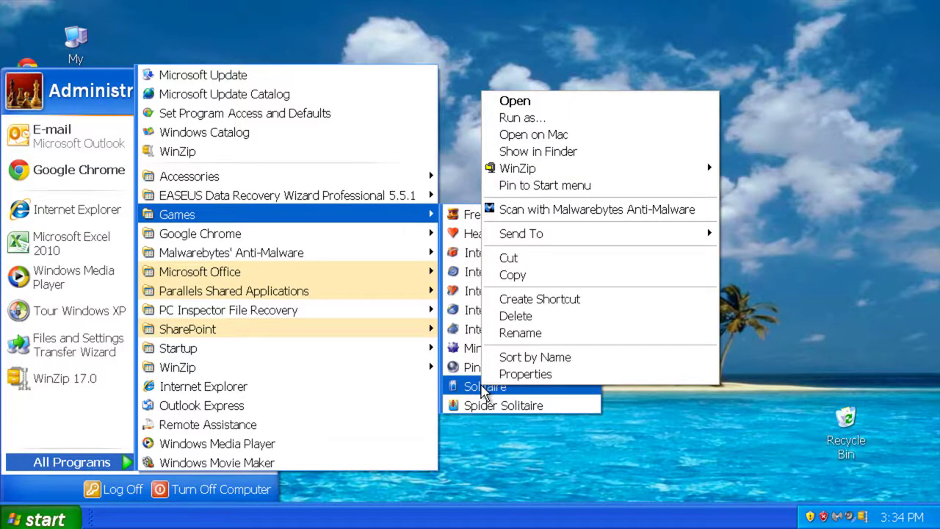
mouse_move(534, 245)
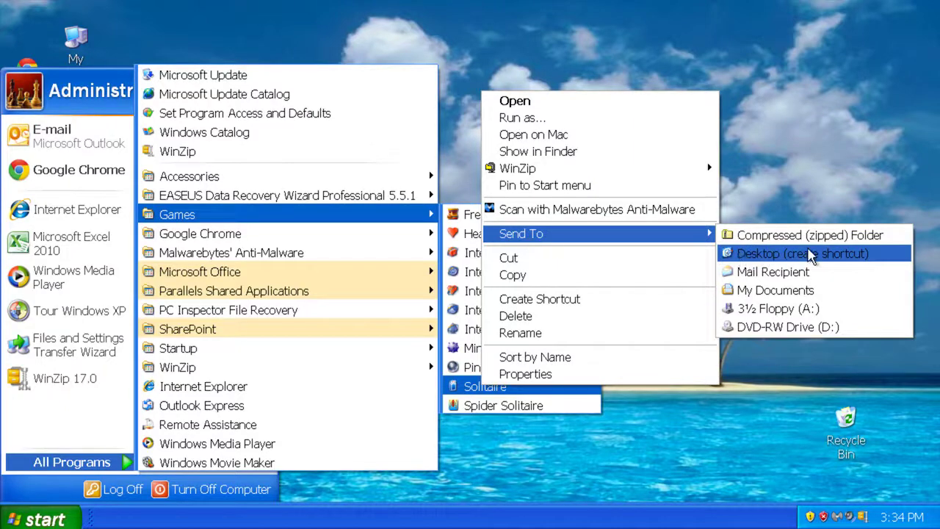
left_click(867, 252)
left_click(731, 233)
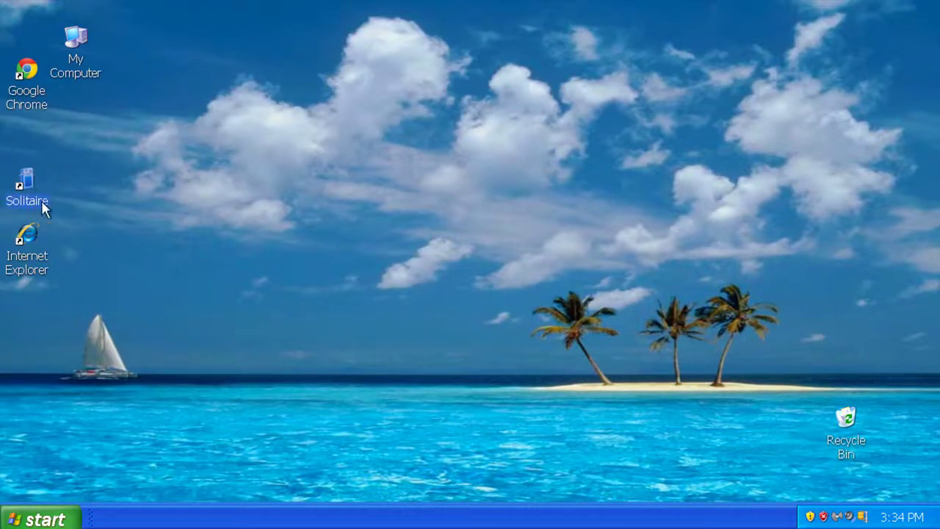
left_click(60, 184)
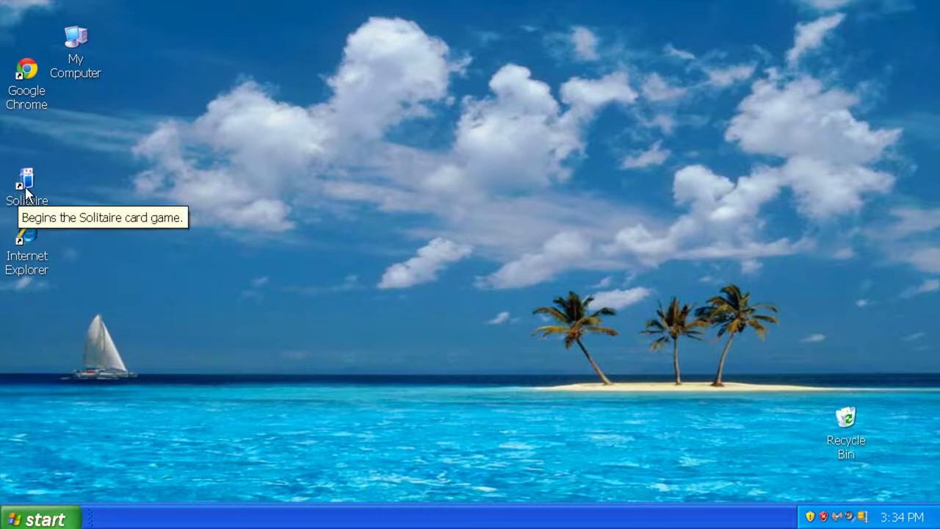
left_click(21, 257)
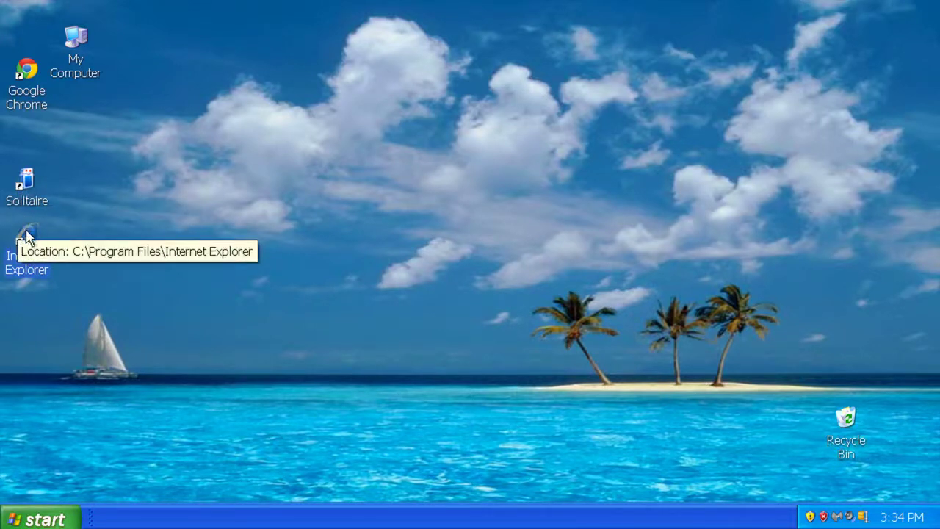
Drag the Internet Explorer icon into the Recycle Bin and move Google Chrome down beside Solitaire.
left_click_drag(27, 234, 847, 417)
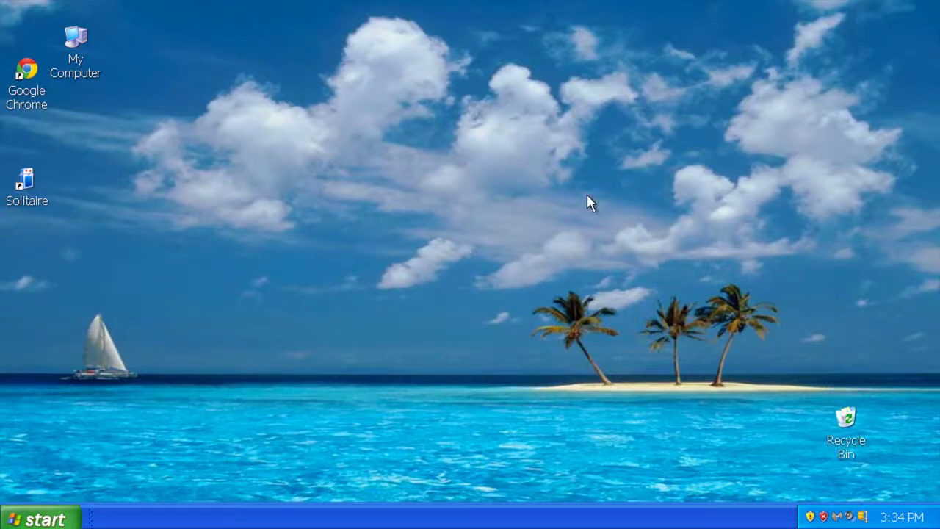
left_click_drag(30, 70, 31, 127)
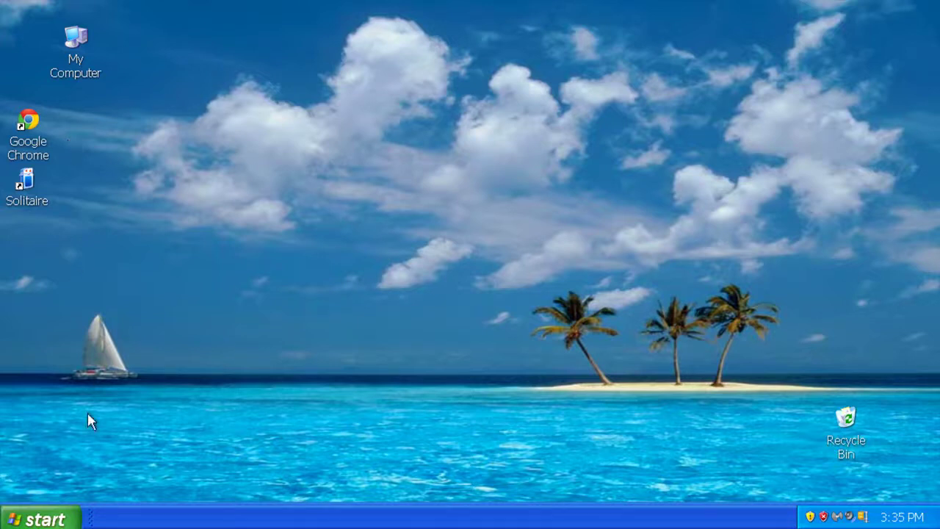
left_click(42, 518)
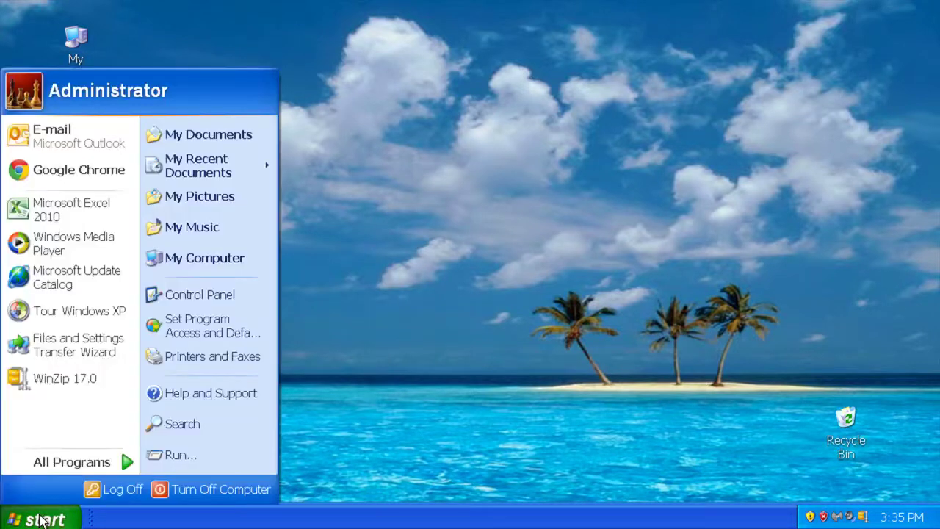
left_click(68, 469)
left_click(67, 469)
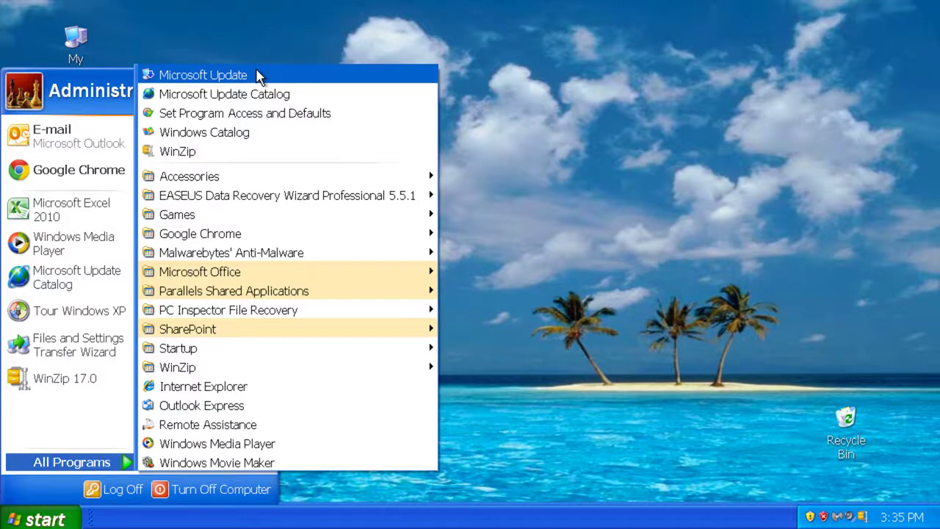
left_click(286, 42)
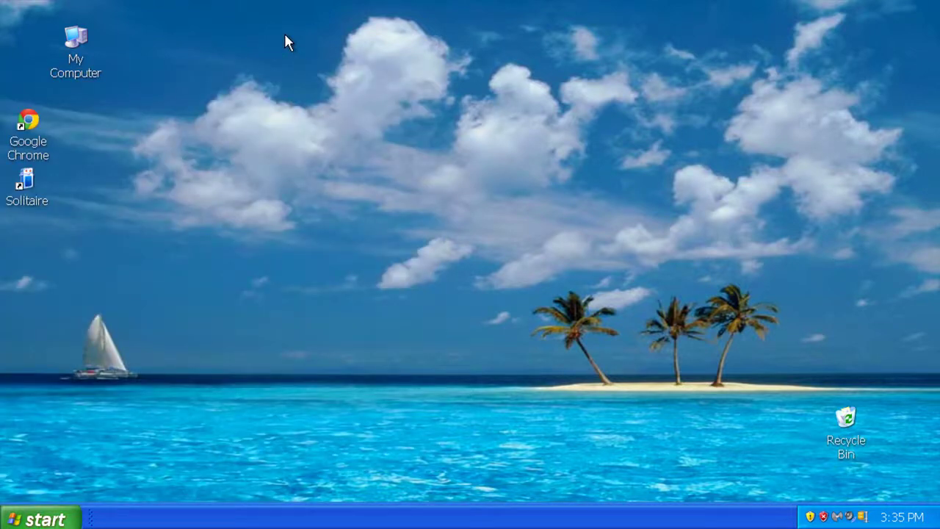
Open My Documents from the Start menu and create a new folder named 'Taxes 2013'.
left_click(40, 518)
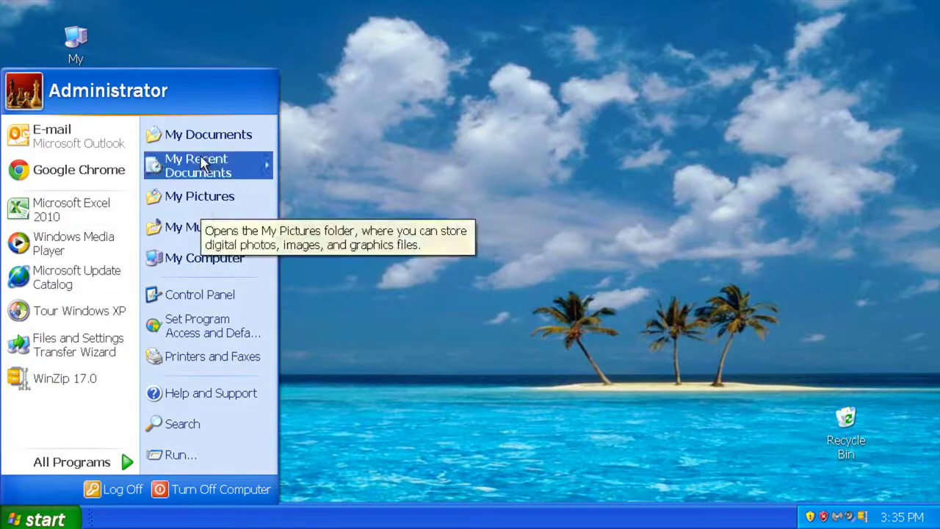
left_click(206, 137)
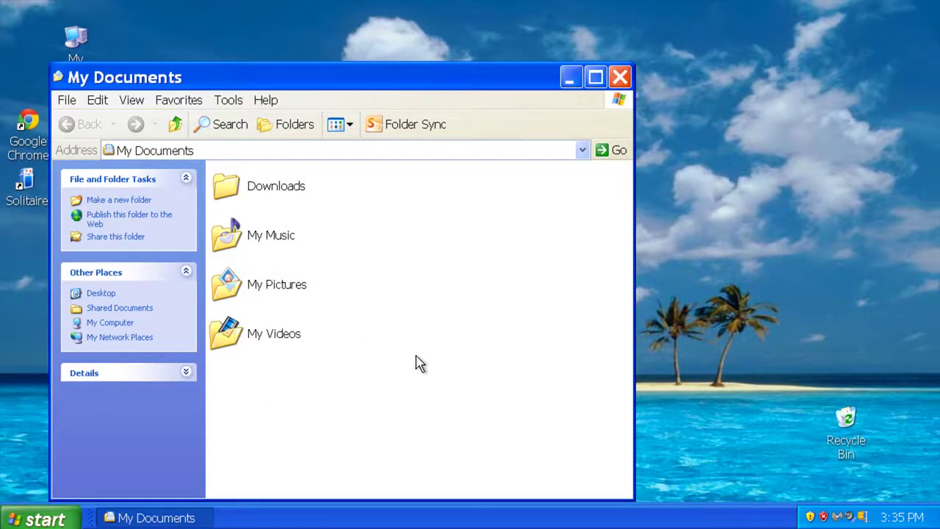
right_click(234, 367)
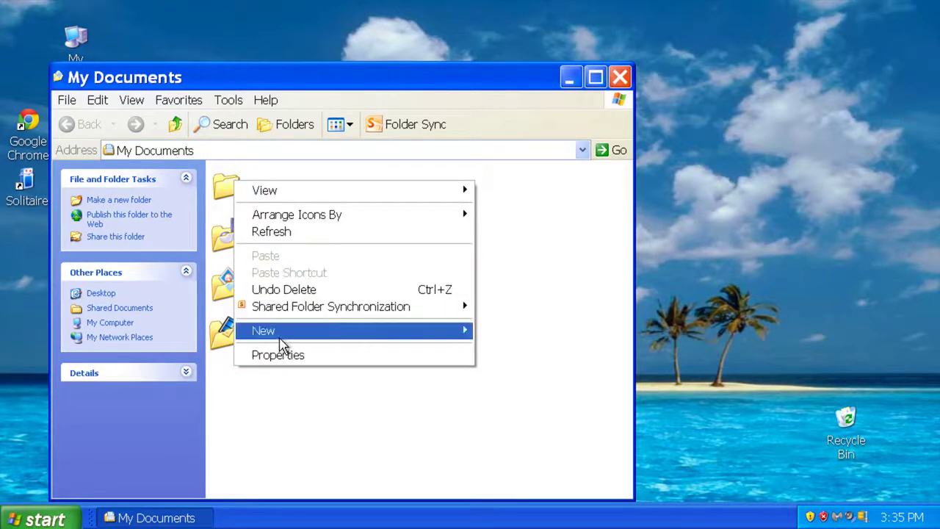
mouse_move(279, 339)
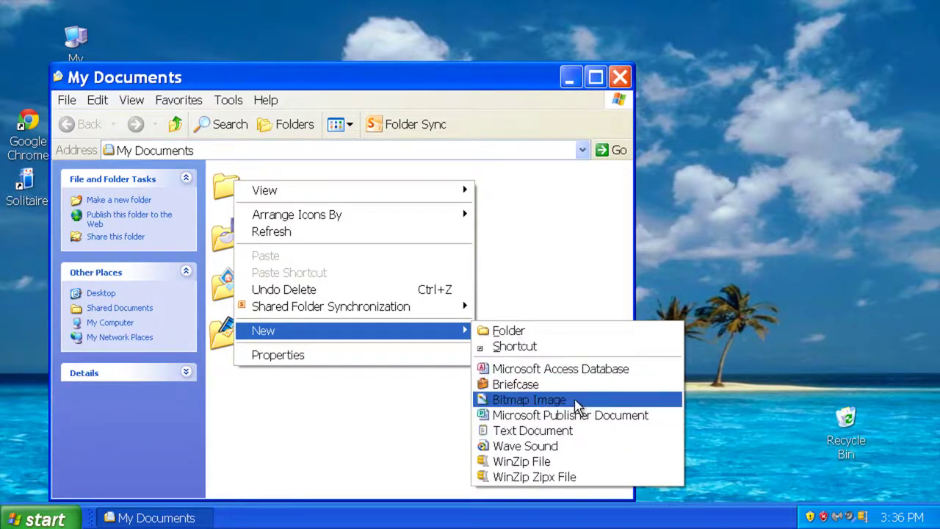
left_click(507, 331)
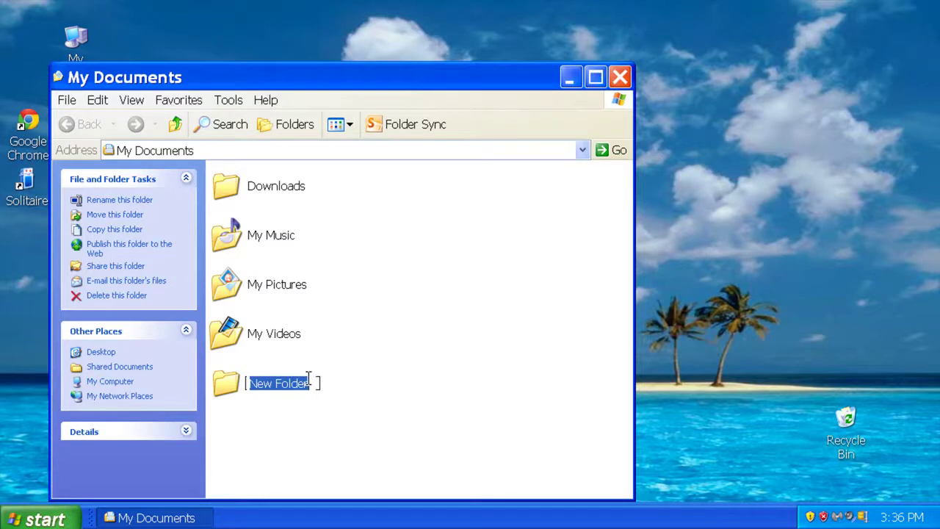
type("Taxes ")
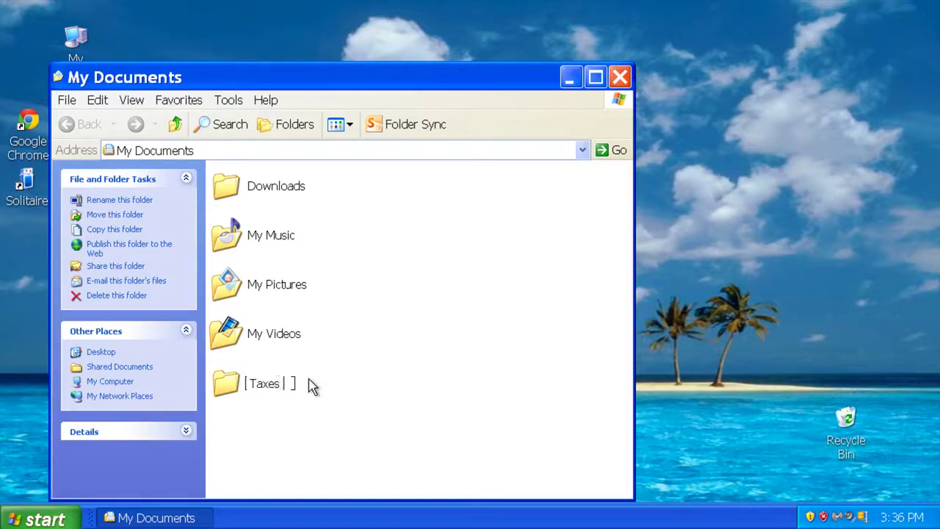
type("2013")
key("Return")
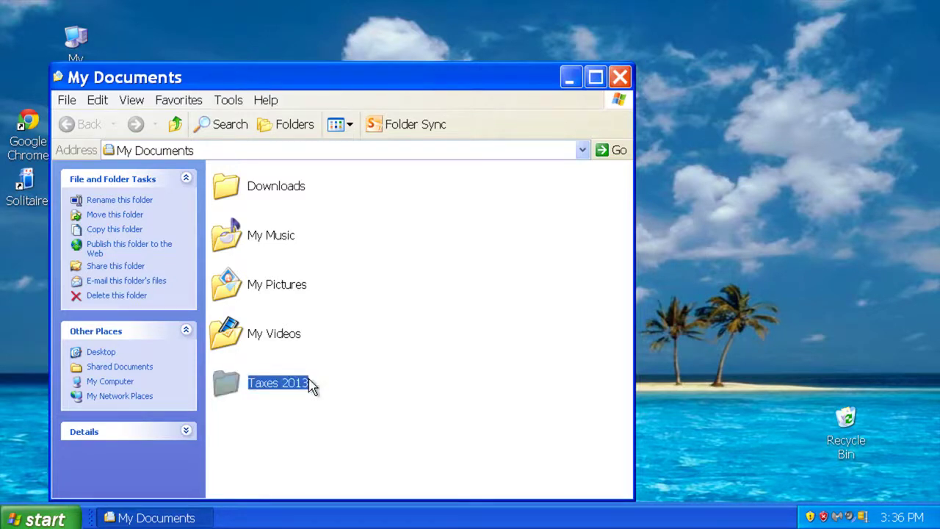
left_click(317, 406)
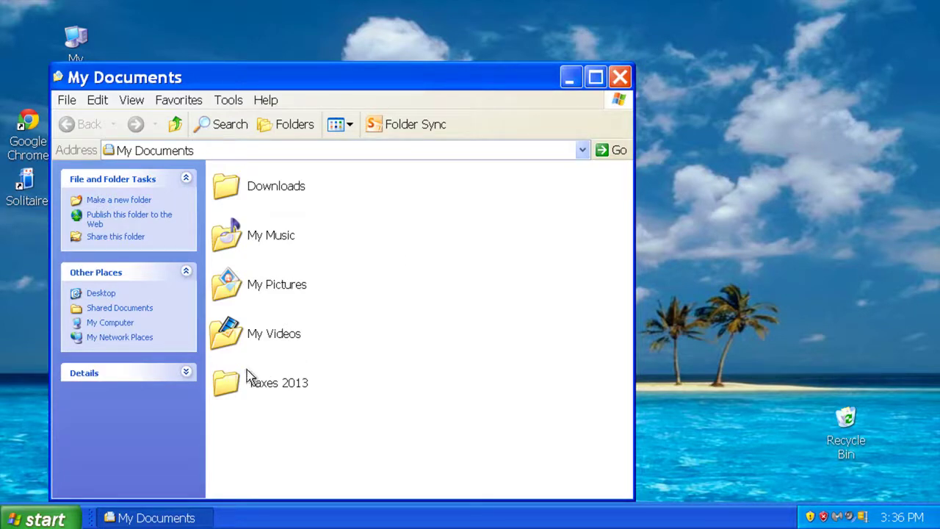
left_click(272, 388)
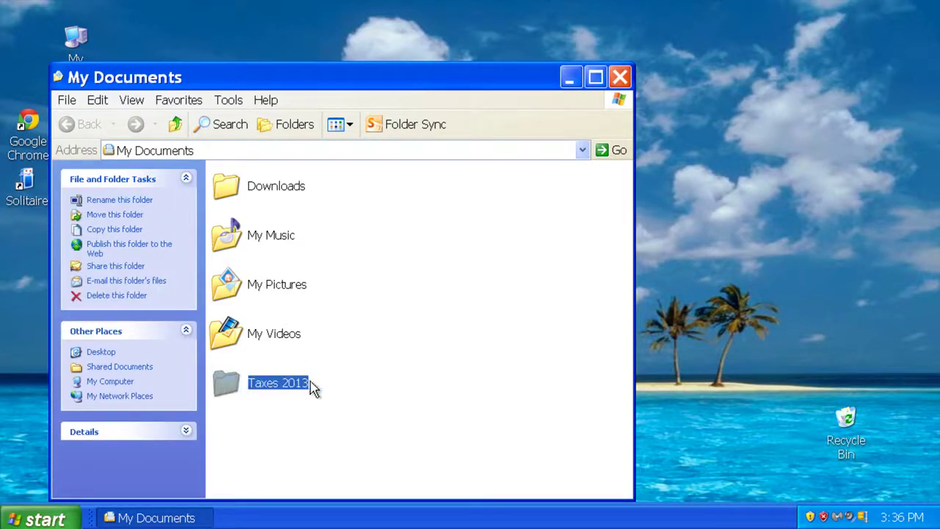
left_click(291, 431)
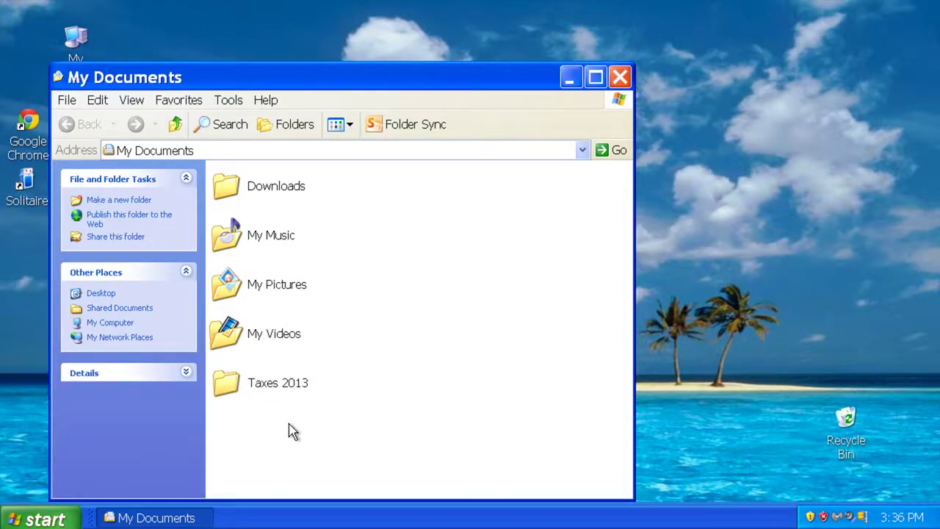
left_click(620, 81)
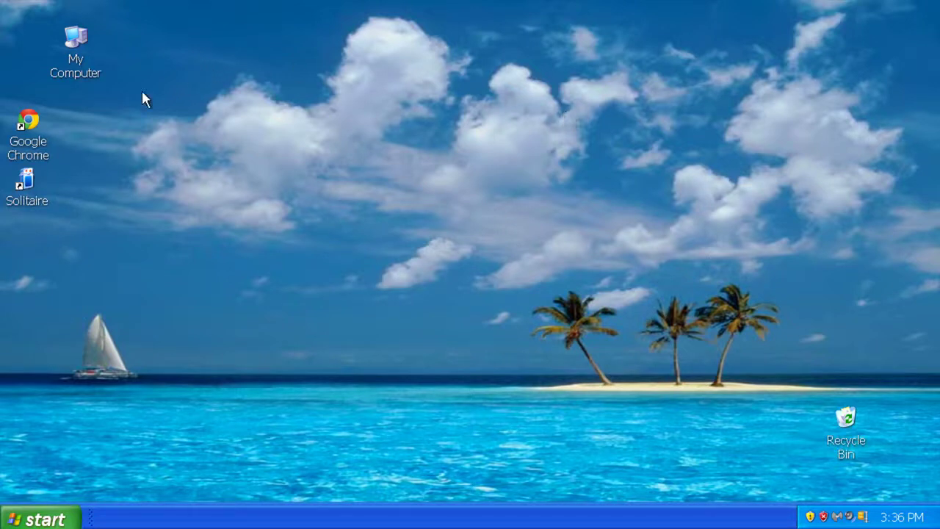
double_click(30, 121)
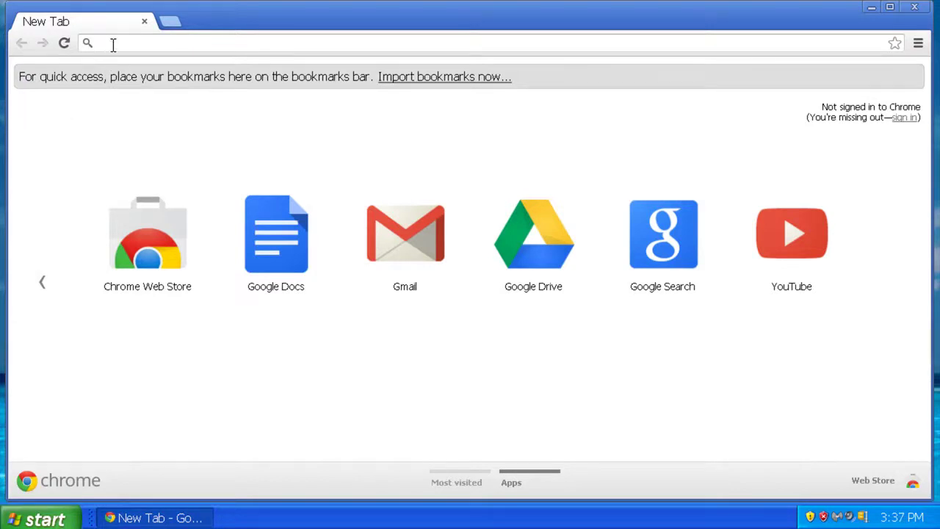
type("cnn.co")
key("Return")
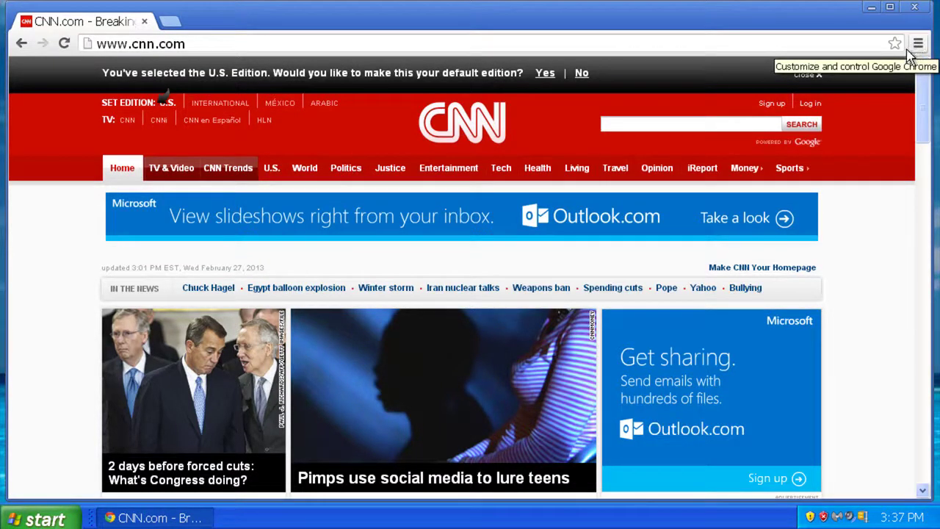
Turn on Chrome's bookmarks bar from the Bookmarks submenu of the Chrome menu.
left_click(919, 44)
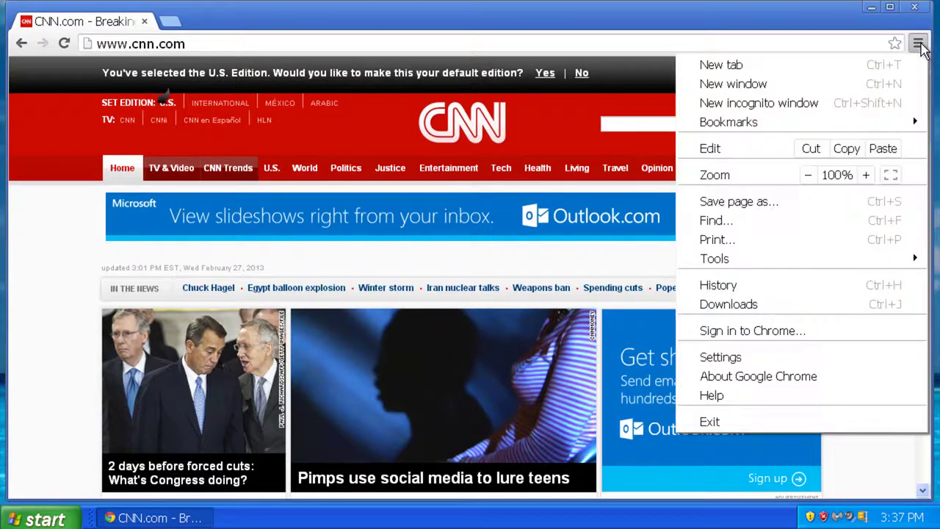
mouse_move(848, 127)
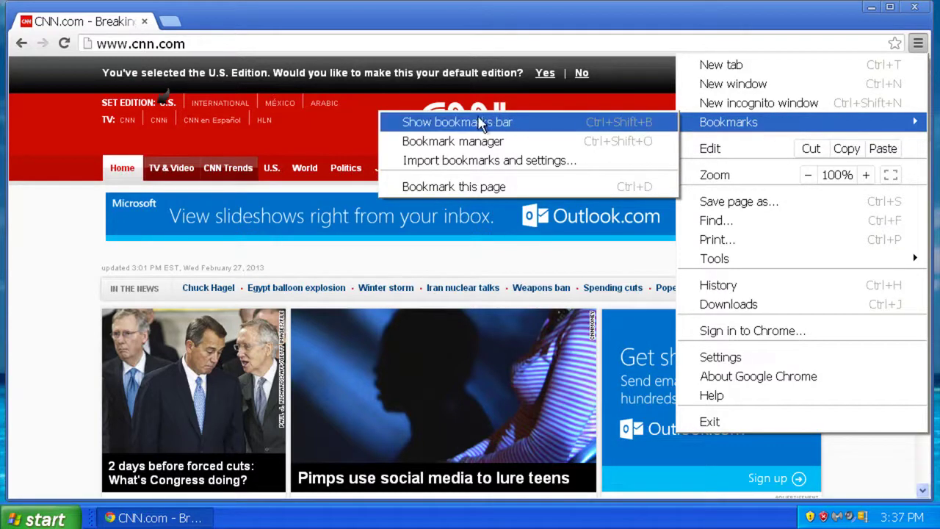
left_click(433, 127)
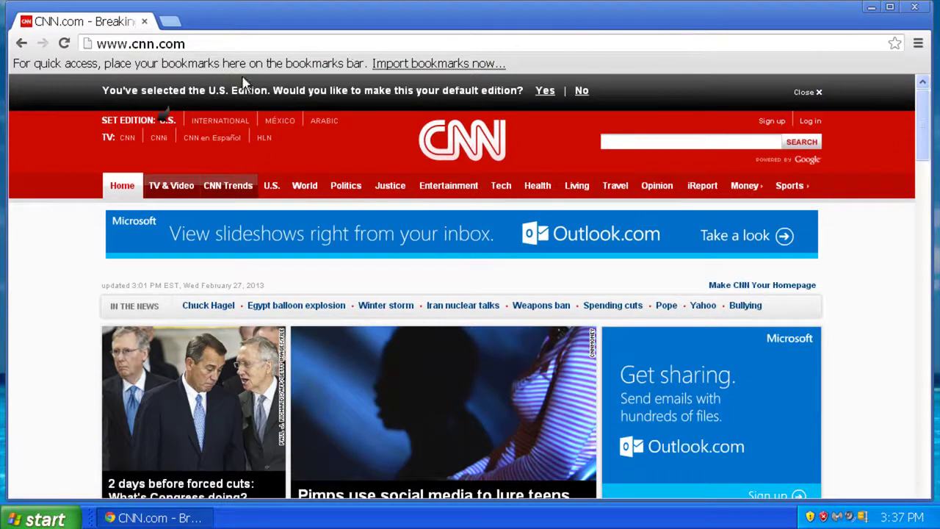
left_click(918, 44)
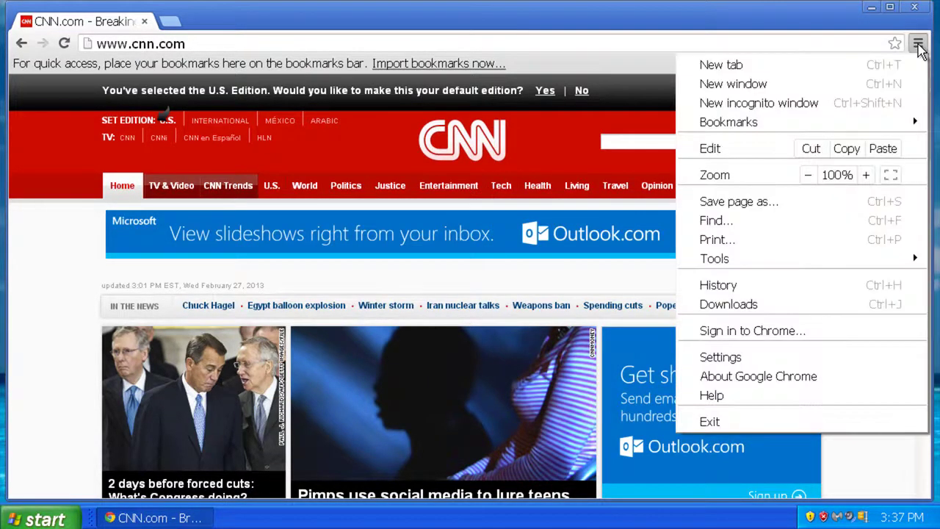
mouse_move(796, 125)
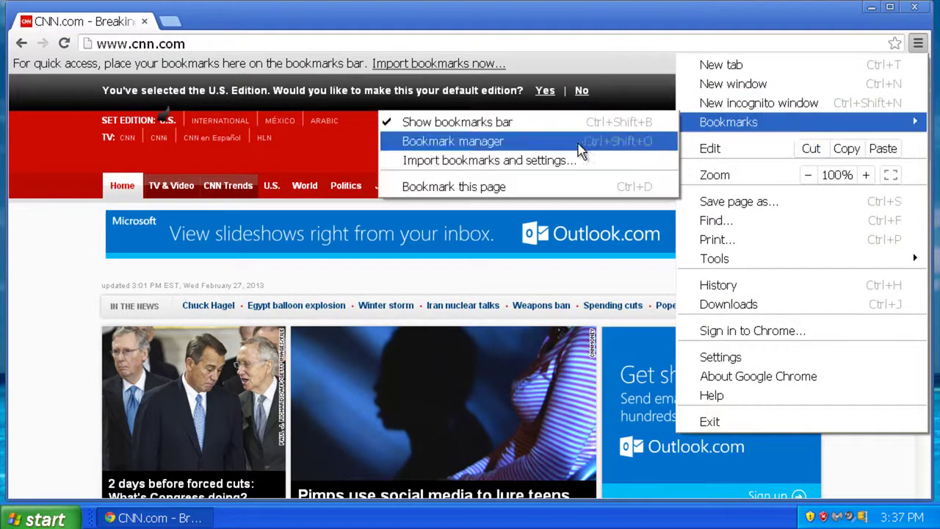
Bookmark the CNN page named 'CNN' in the Bookmarks bar folder.
left_click(505, 188)
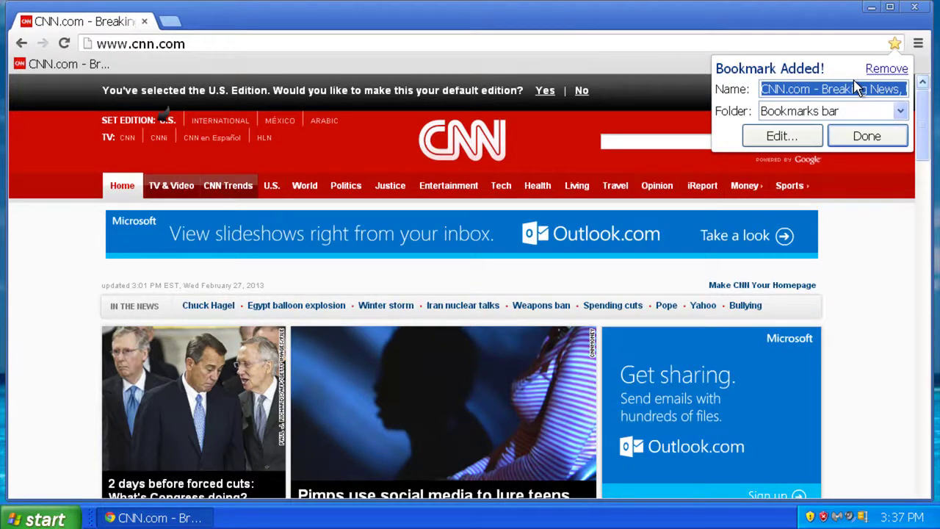
type("CNN")
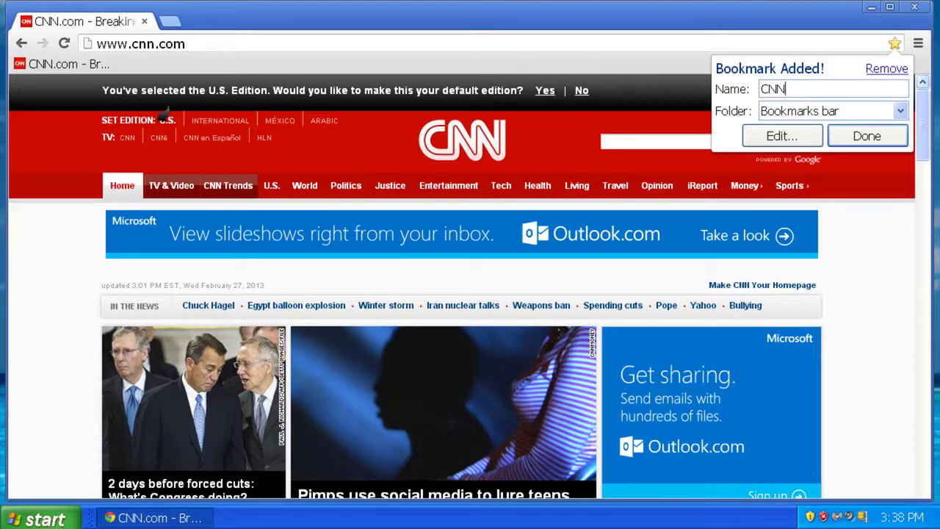
left_click(814, 114)
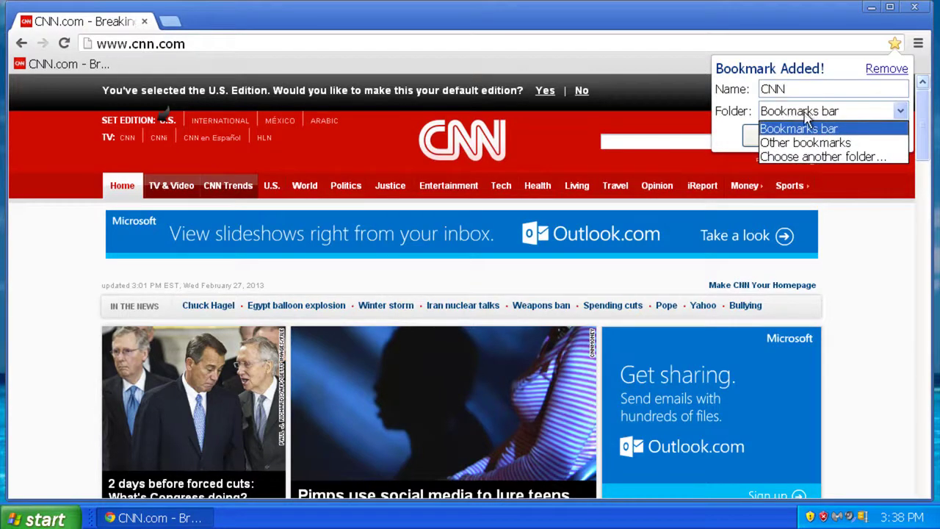
left_click(809, 114)
left_click(865, 136)
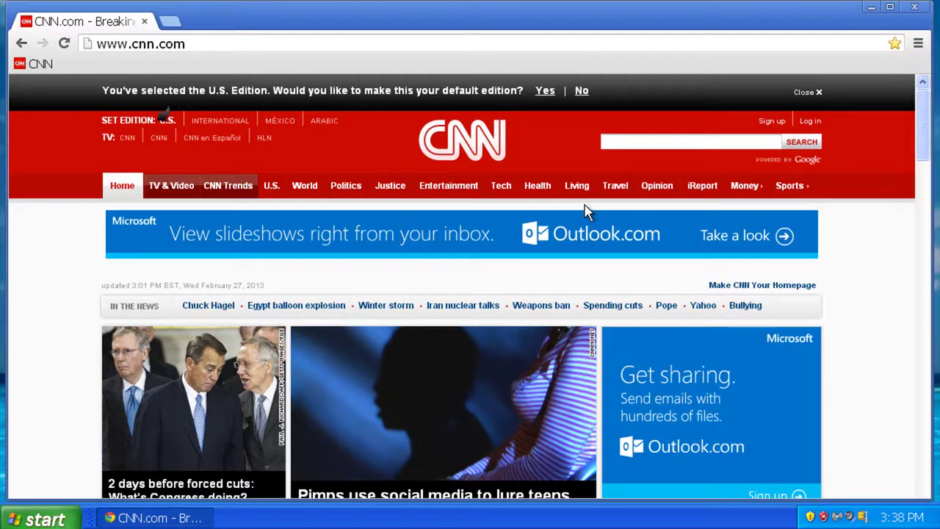
left_click(917, 44)
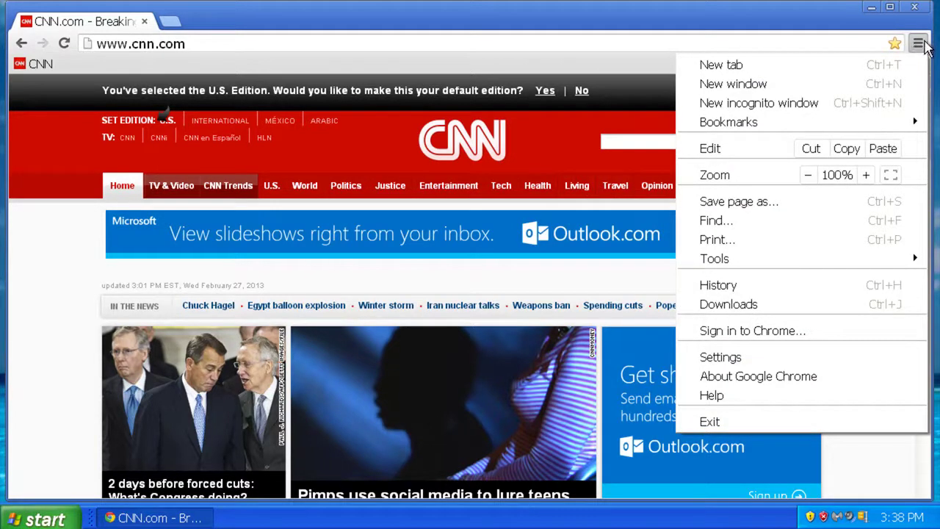
left_click(746, 360)
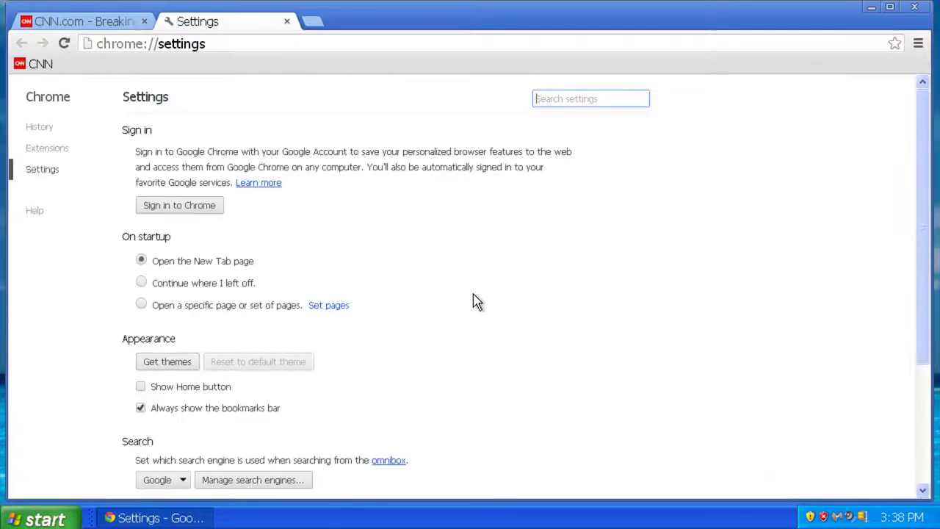
scroll(478, 301, "down", 2)
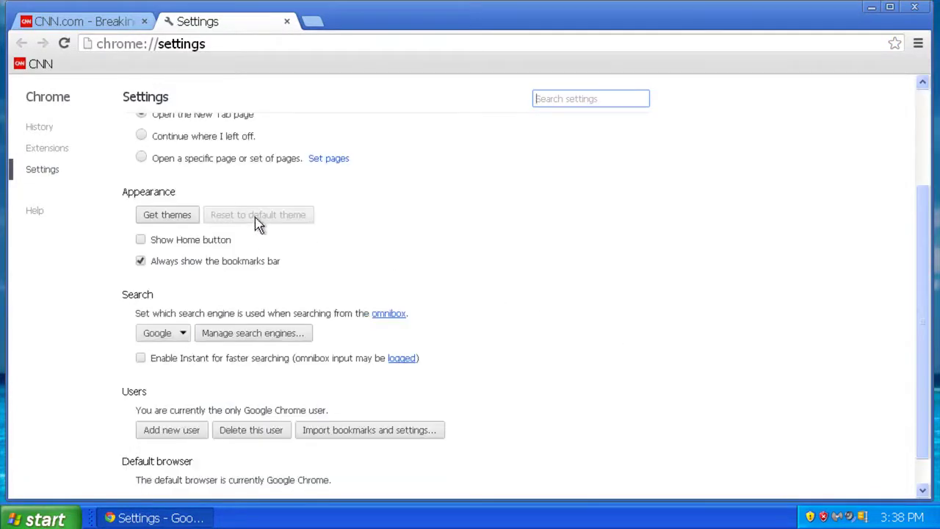
scroll(151, 188, "up", 2)
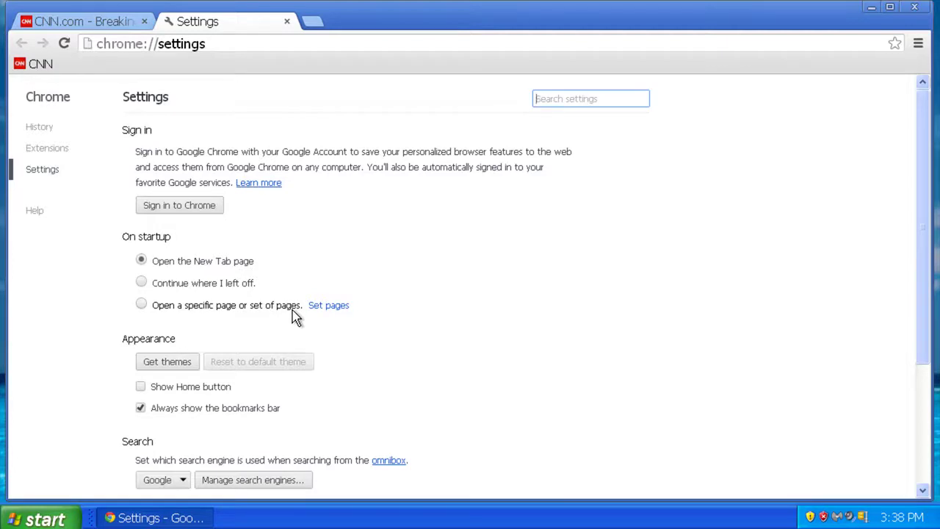
left_click(288, 22)
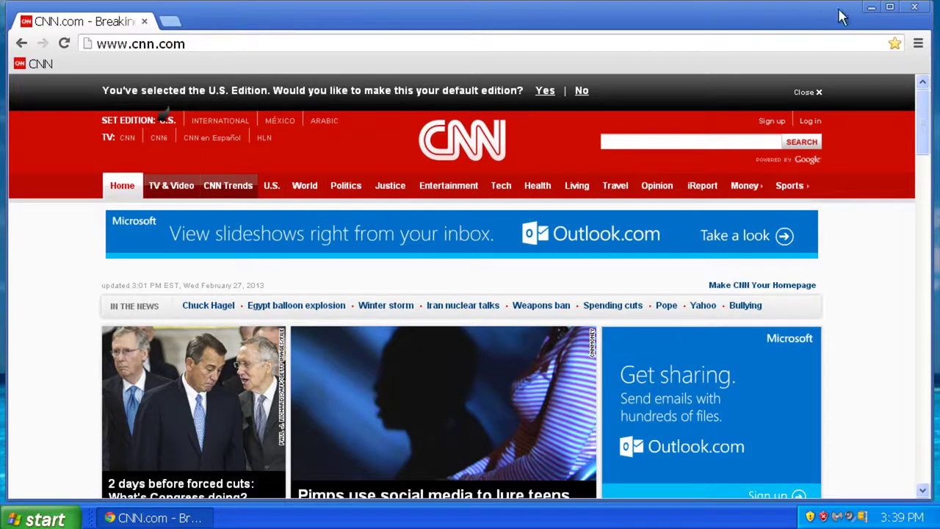
Close Chrome, start Internet Explorer from All Programs and answer No to the default-browser prompt.
left_click(914, 6)
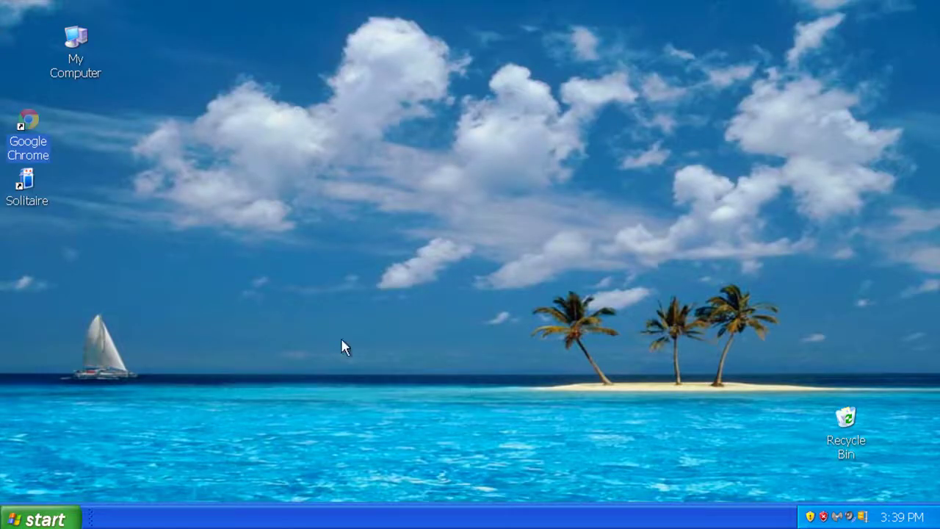
left_click(44, 519)
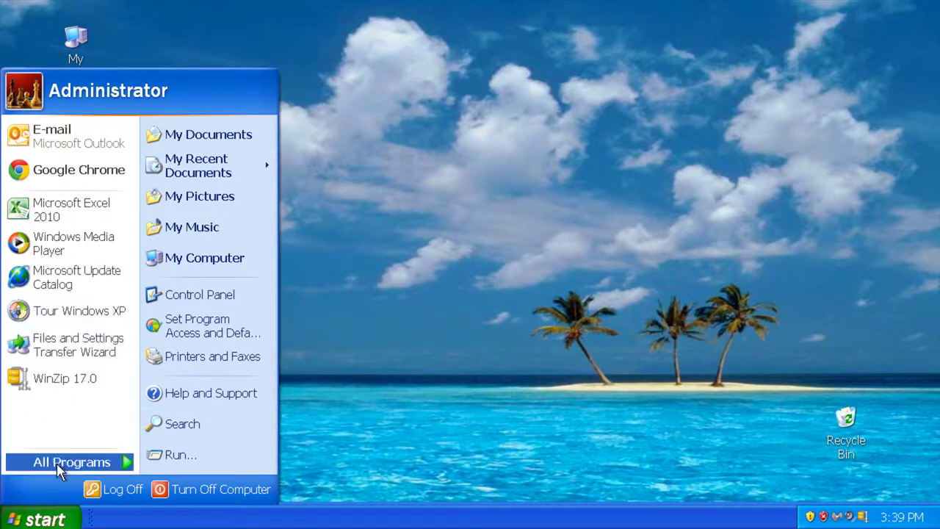
mouse_move(59, 469)
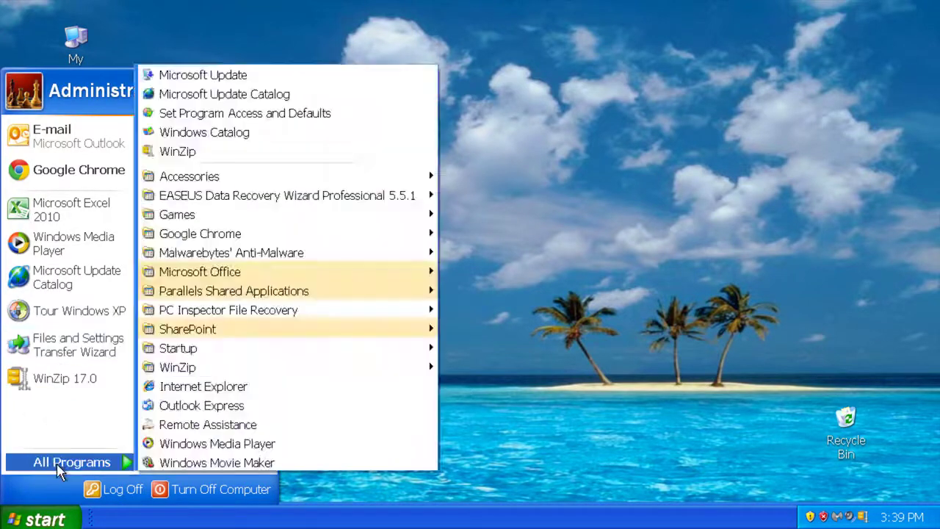
left_click(204, 387)
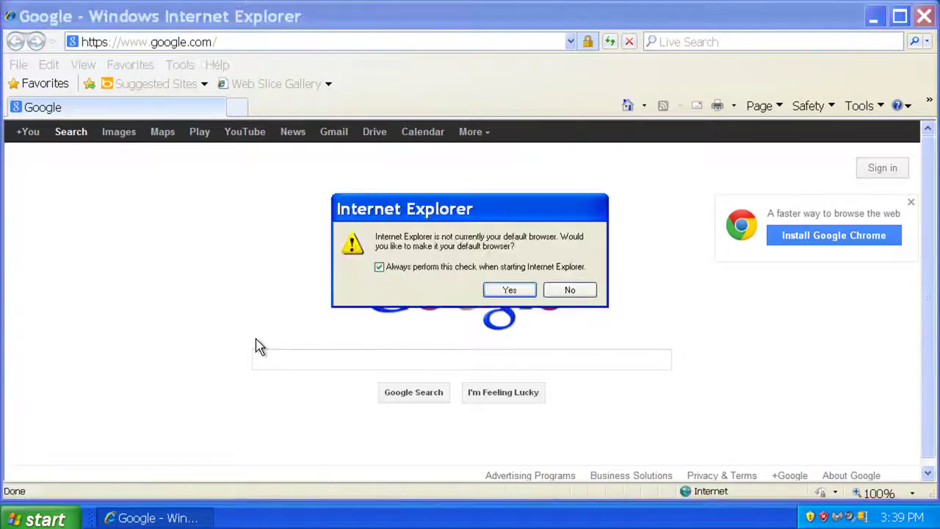
left_click(563, 291)
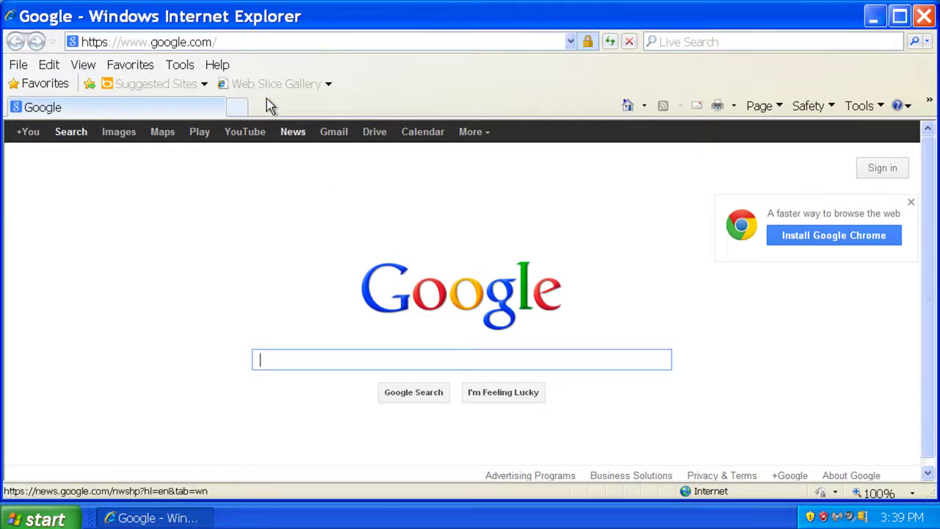
Replace the Google address with yahoo.com and load the Yahoo! home page.
left_click(231, 42)
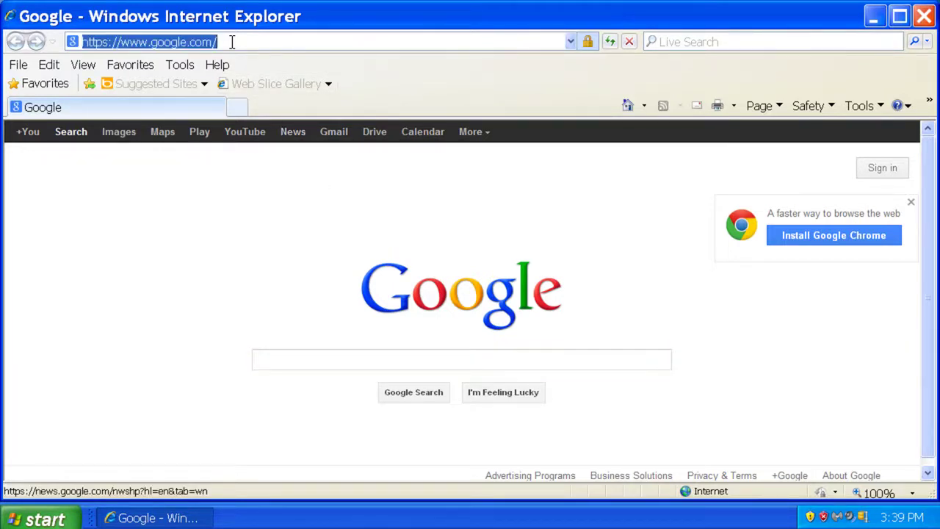
type("n")
key("BackSpace")
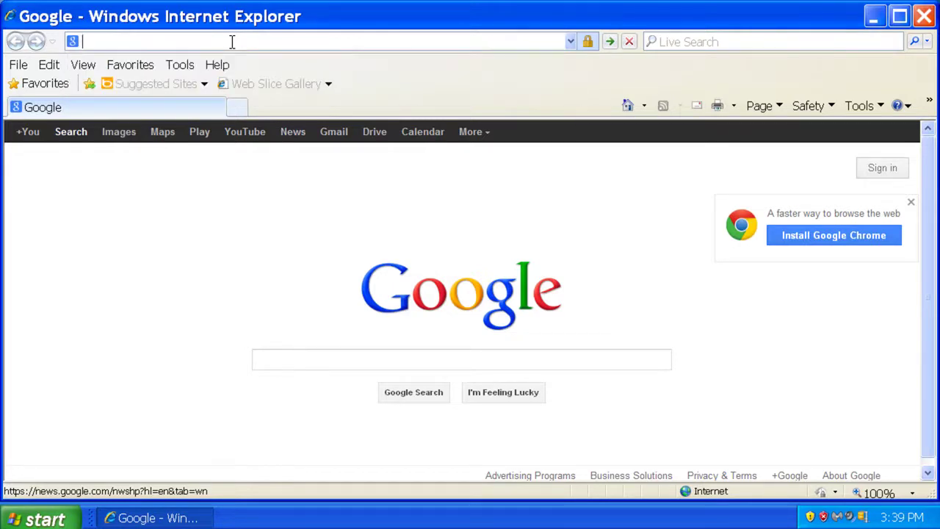
type("yahoo.com")
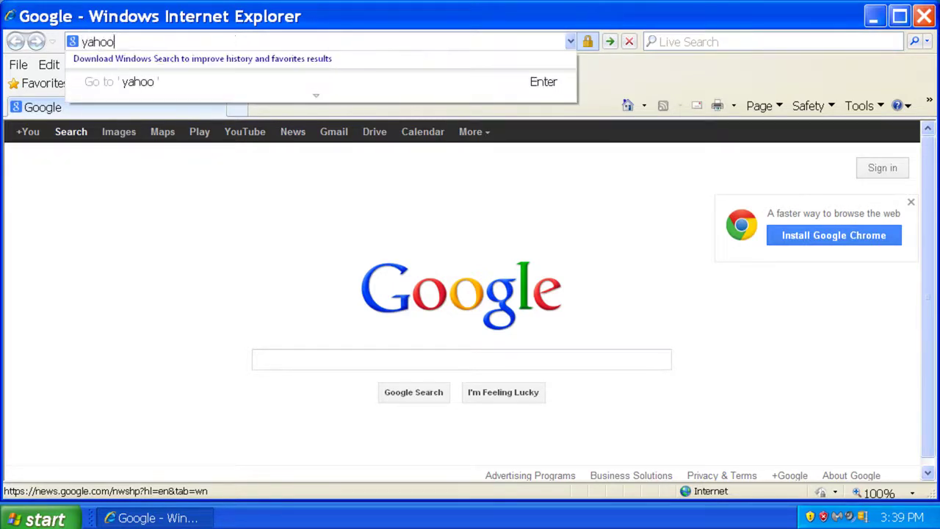
key("Return")
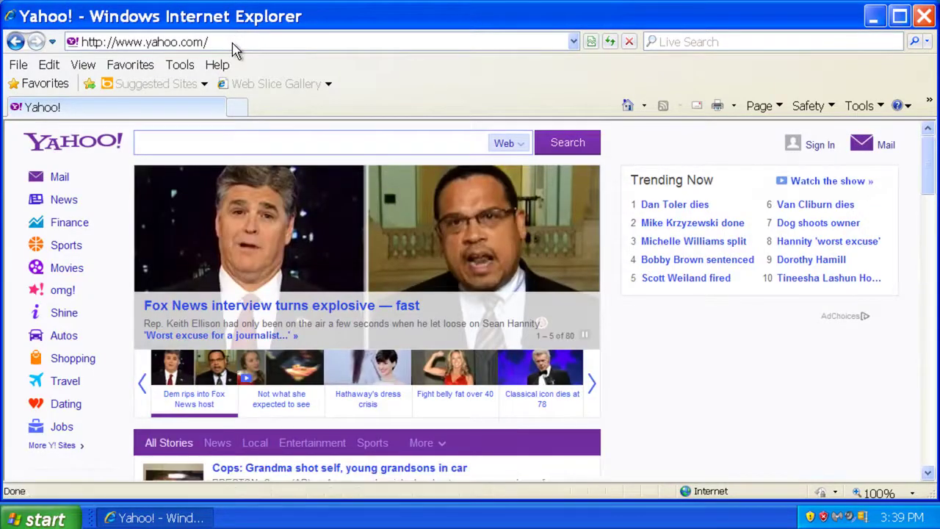
left_click(94, 42)
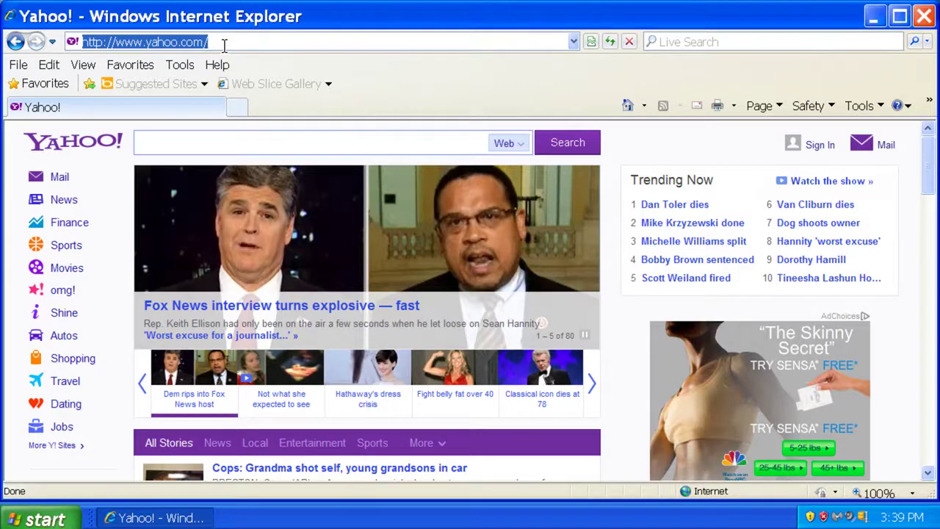
left_click(184, 65)
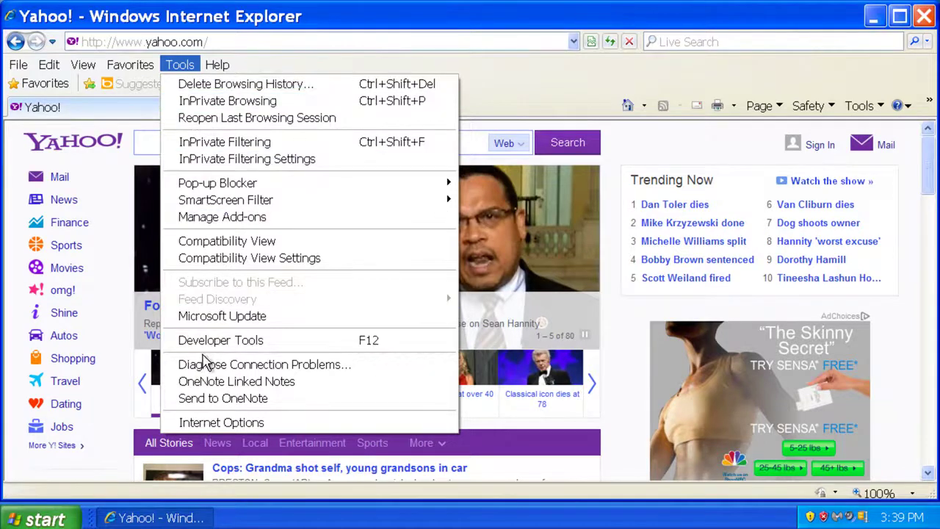
left_click(190, 423)
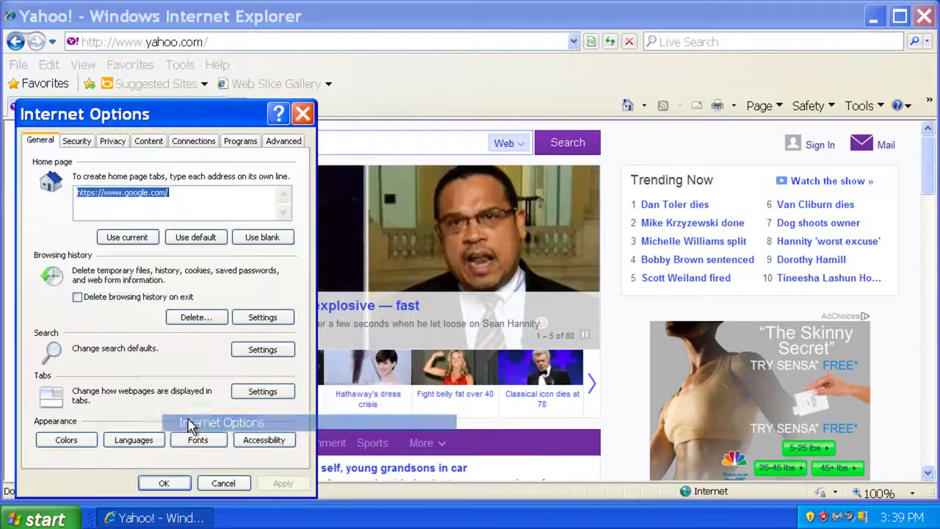
left_click(132, 238)
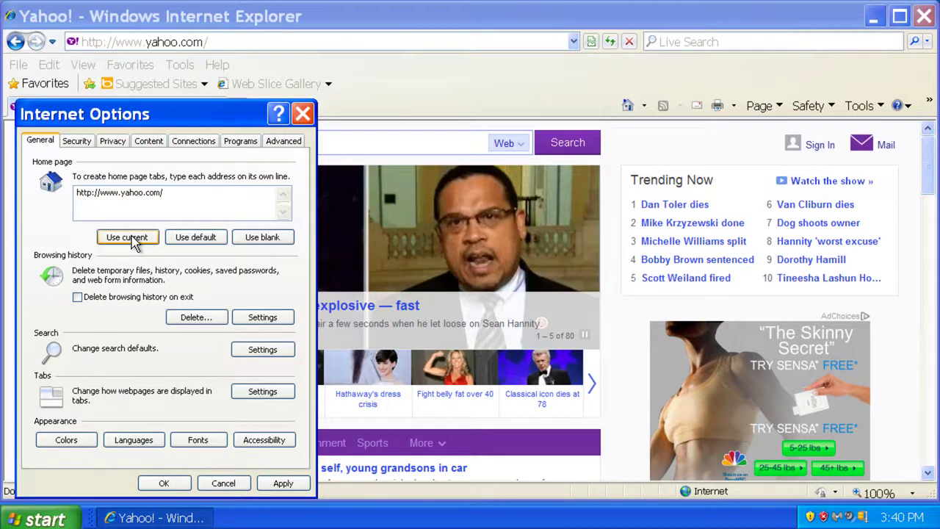
left_click(282, 483)
left_click(185, 486)
Close Internet Explorer from its window system menu.
left_click(10, 16)
left_click(29, 131)
left_click(36, 519)
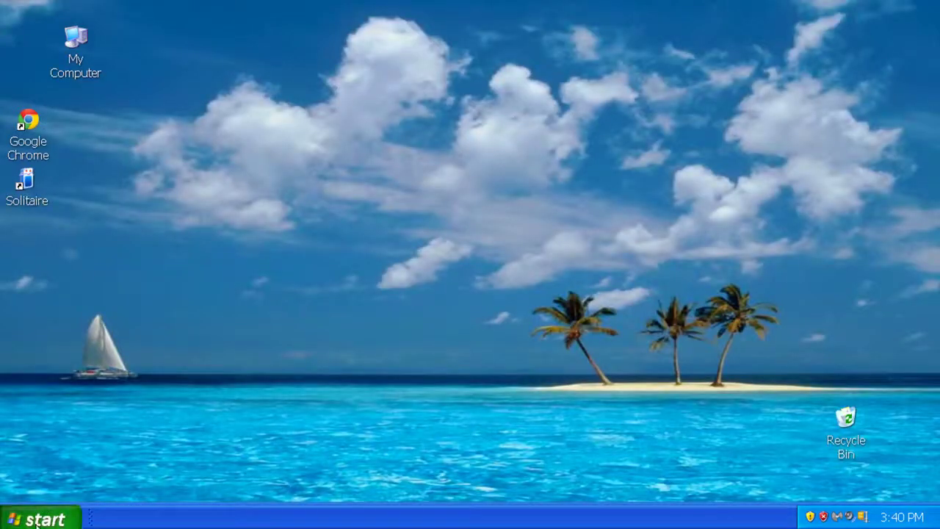
Relaunch Internet Explorer from the Start menu, answering No to the default-browser prompt.
left_click(36, 520)
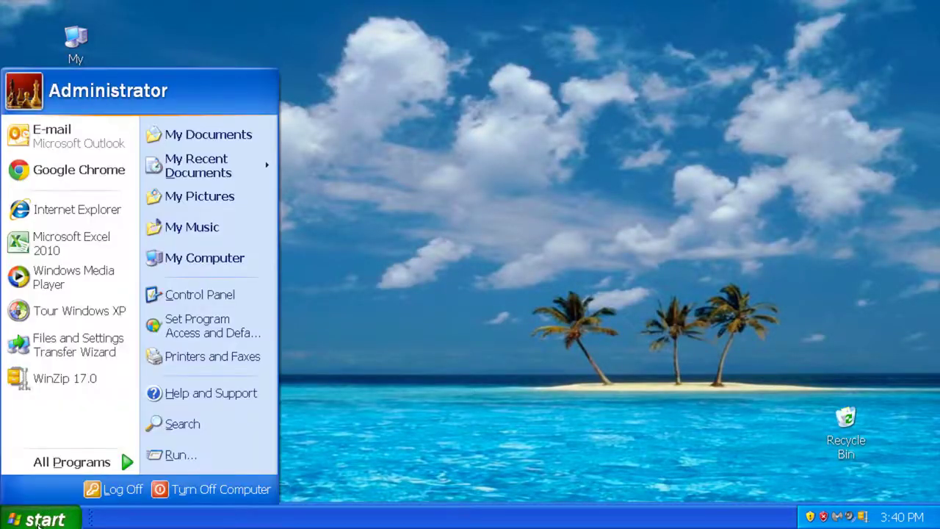
left_click(56, 205)
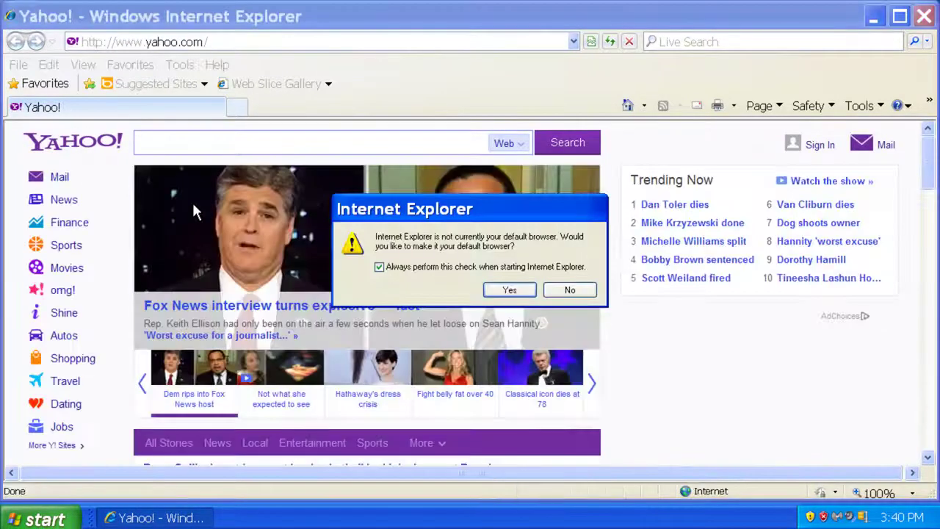
left_click(568, 292)
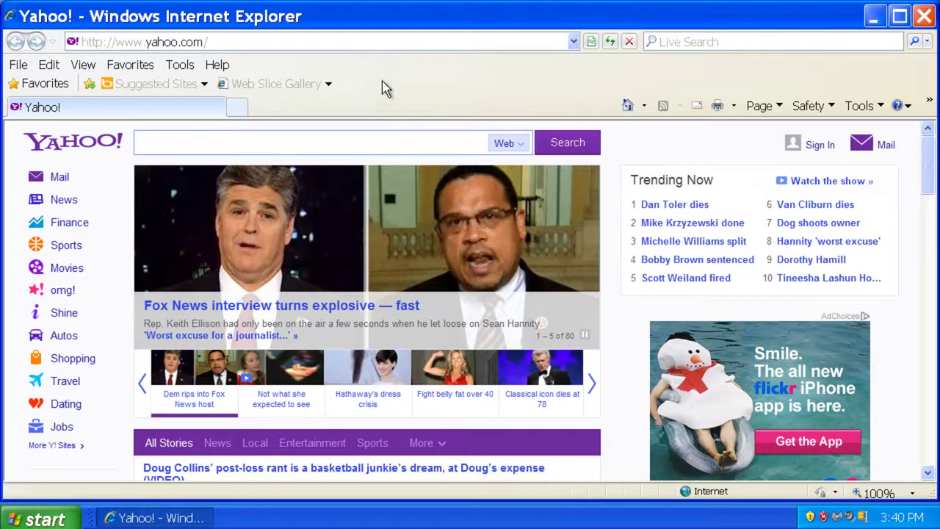
Hide the Compatibility View button and the Command Bar via the toolbar context menu.
right_click(353, 87)
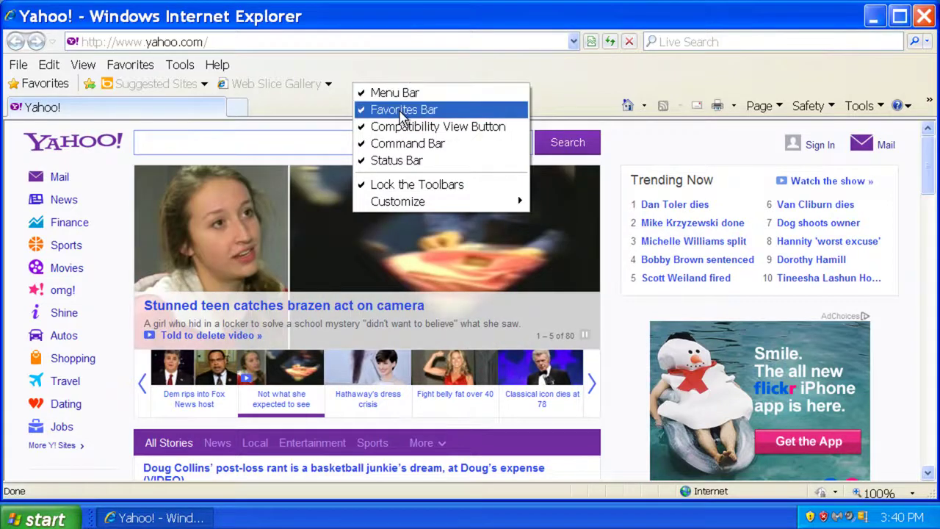
left_click(438, 129)
right_click(359, 76)
left_click(376, 133)
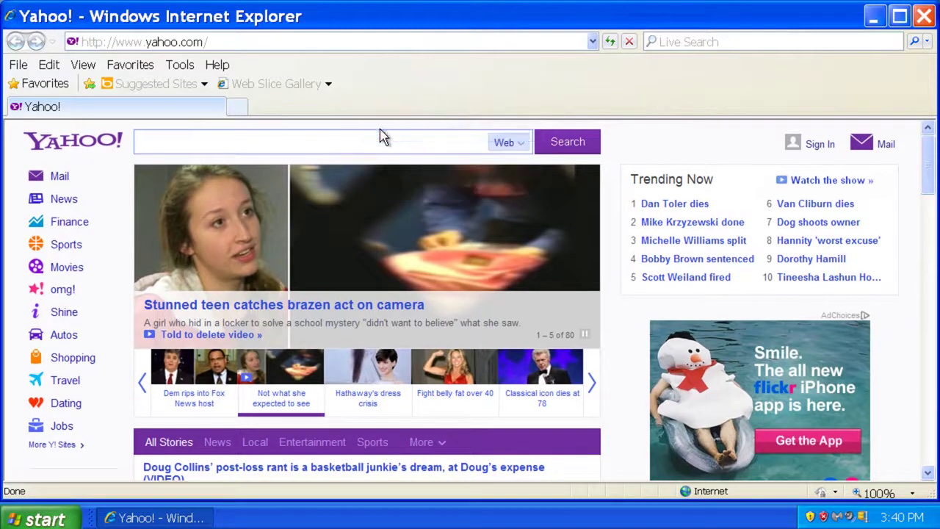
Turn off the Status Bar, then dismiss the toolbar menu without further changes.
right_click(362, 85)
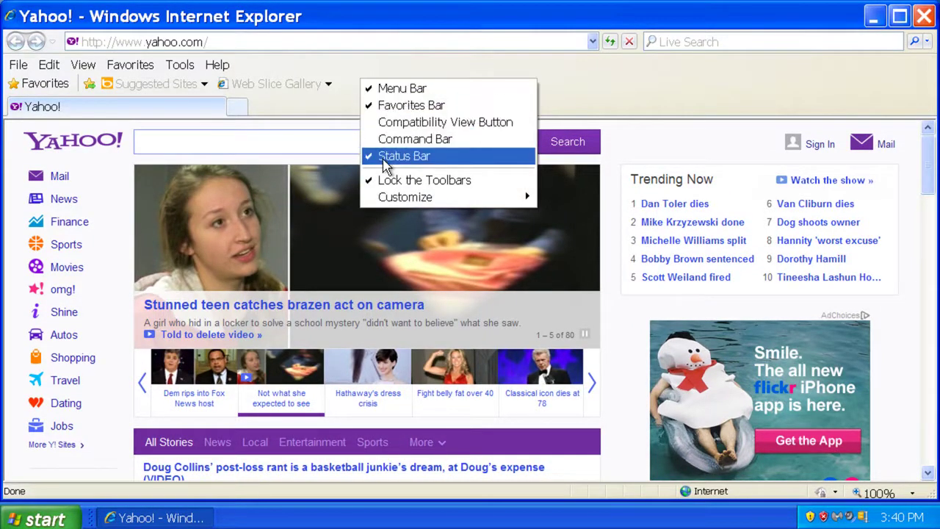
left_click(386, 156)
right_click(385, 99)
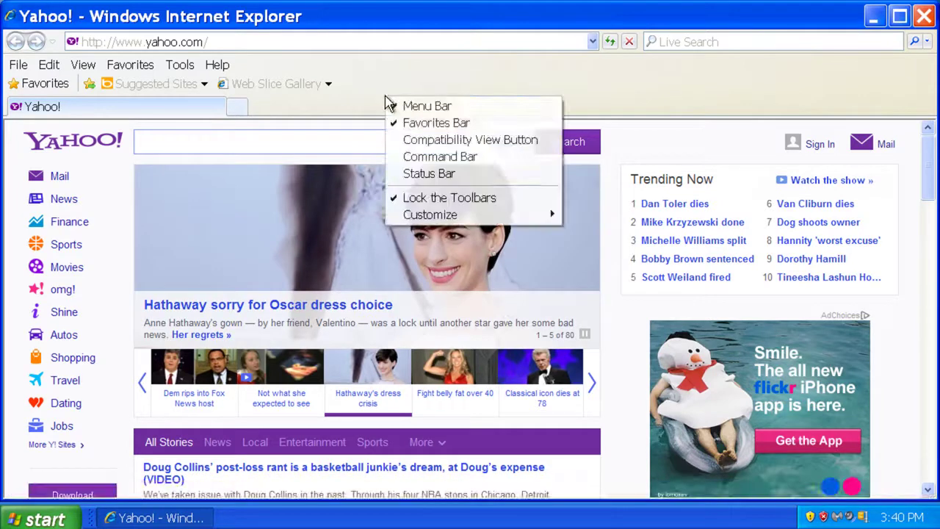
mouse_move(421, 218)
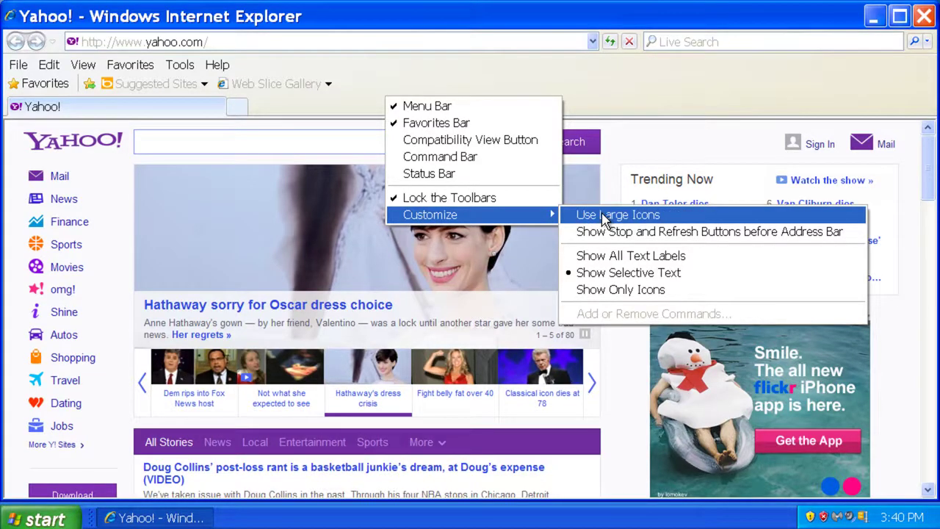
left_click(393, 71)
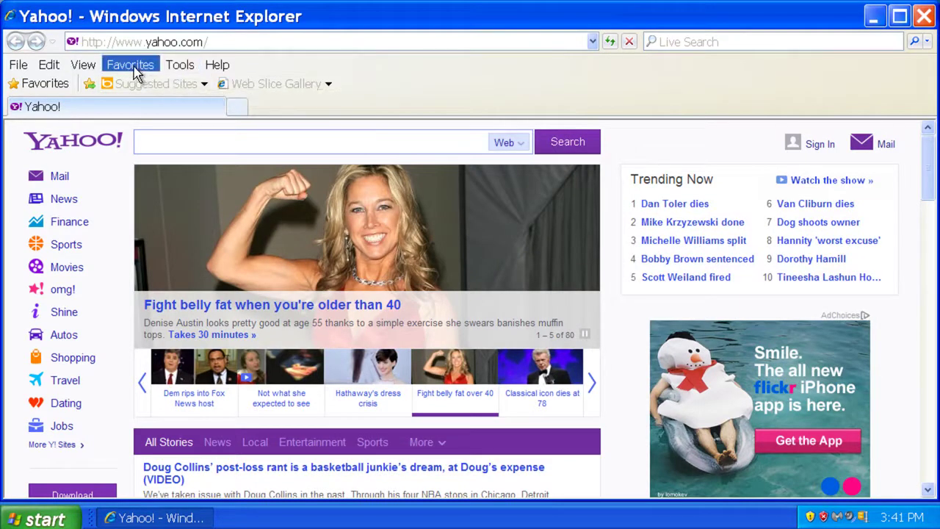
Go to the Facebook site by entering facebook in the address bar.
left_click(201, 41)
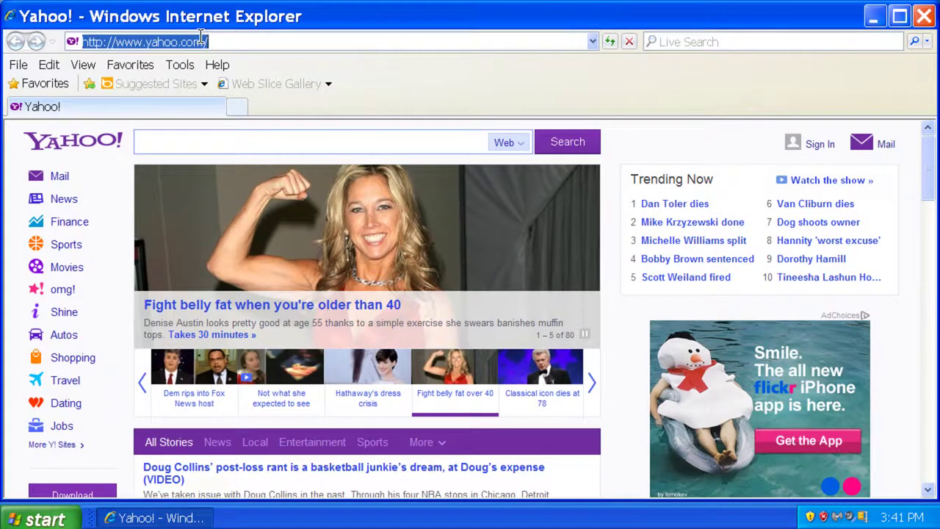
type("facebook")
key("Return")
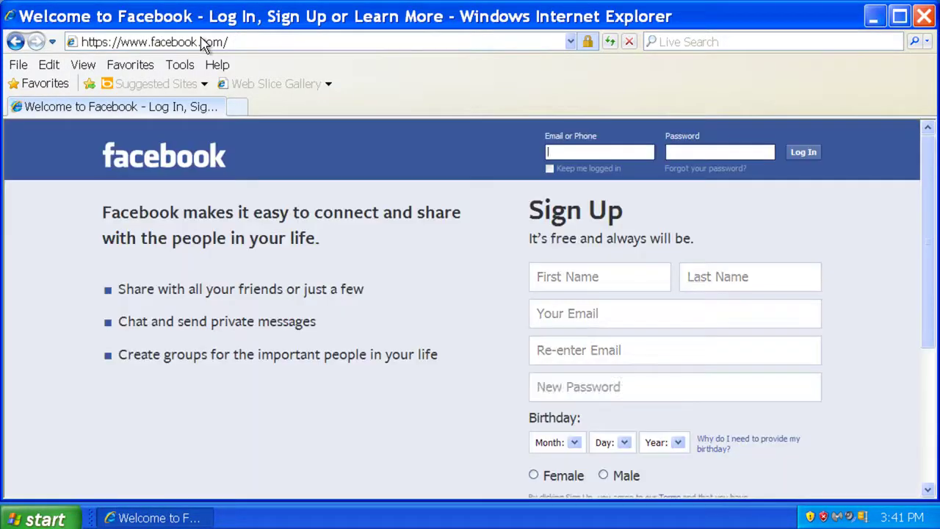
Add the Facebook page to the Favorites Bar and close Internet Explorer.
left_click(136, 66)
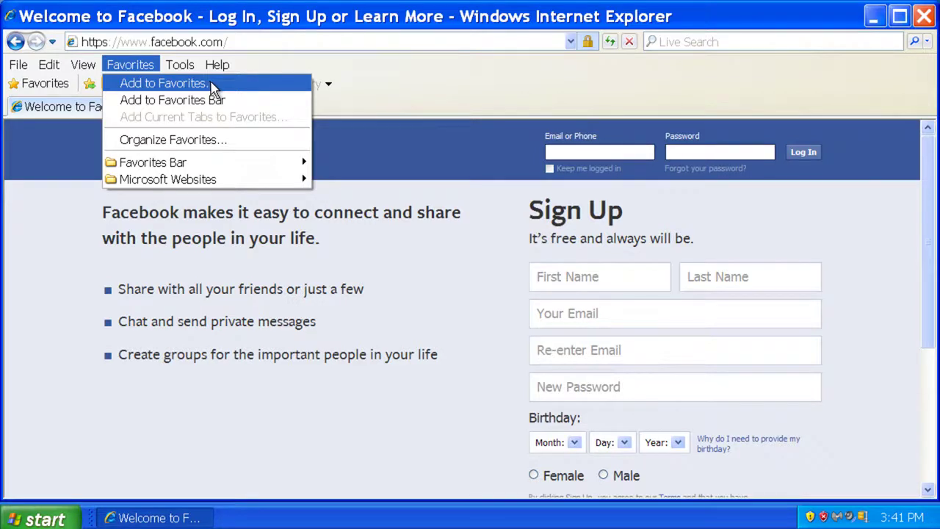
mouse_move(220, 65)
left_click(258, 58)
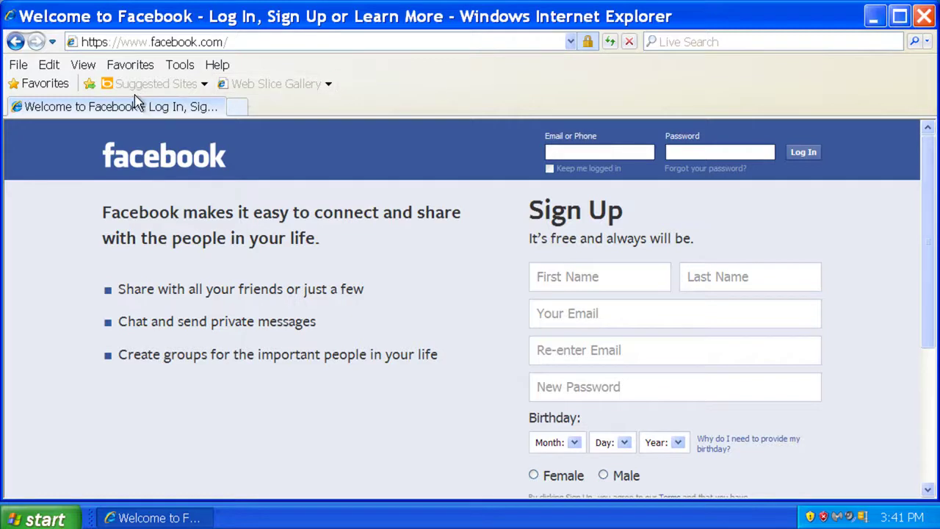
left_click(130, 65)
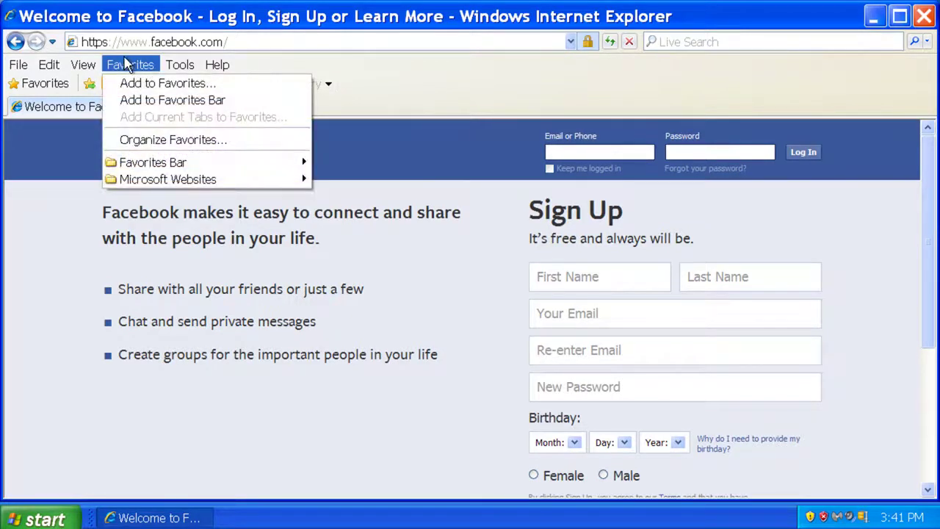
mouse_move(140, 182)
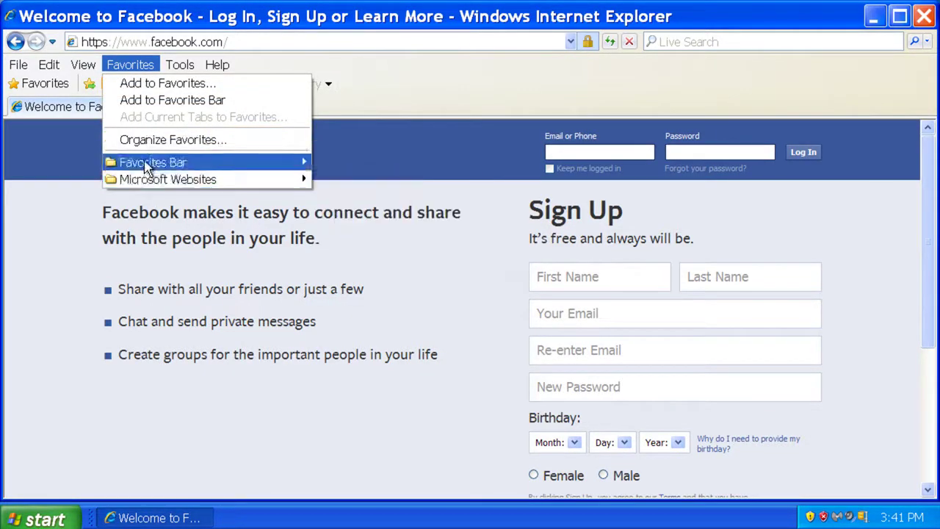
left_click(136, 102)
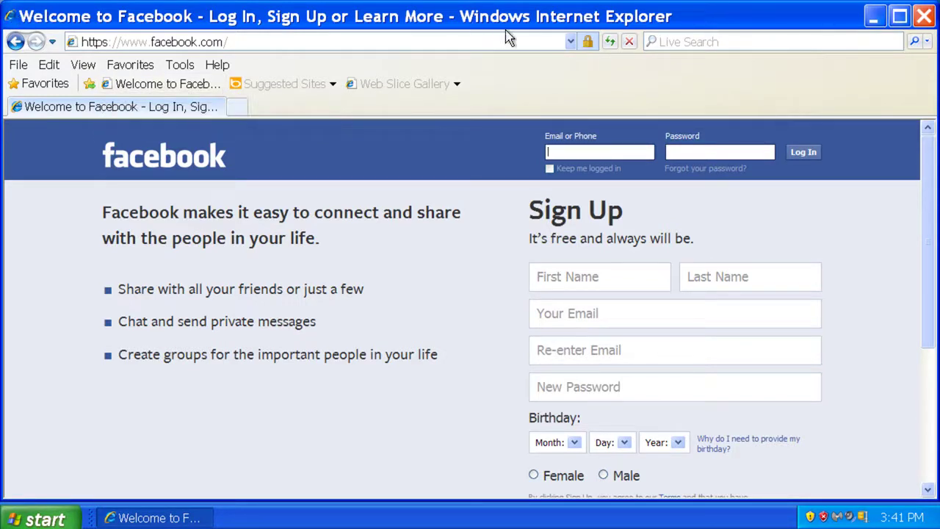
left_click(924, 16)
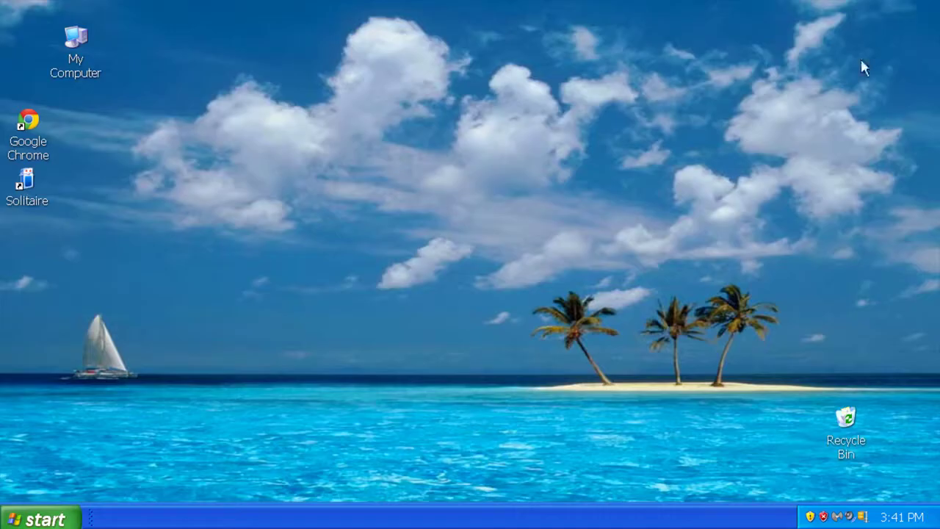
Open the Start menu listing Internet Explorer, Microsoft Excel 2010 and WinZip 17.0.
left_click(37, 522)
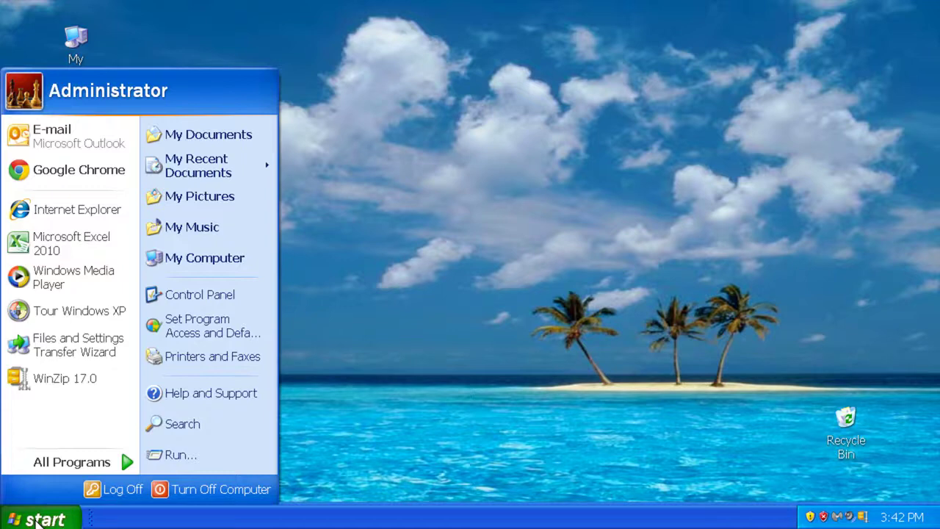
Launch Google Chrome, search the web for 'amazon' and open the Amazon.com homepage.
left_click(68, 175)
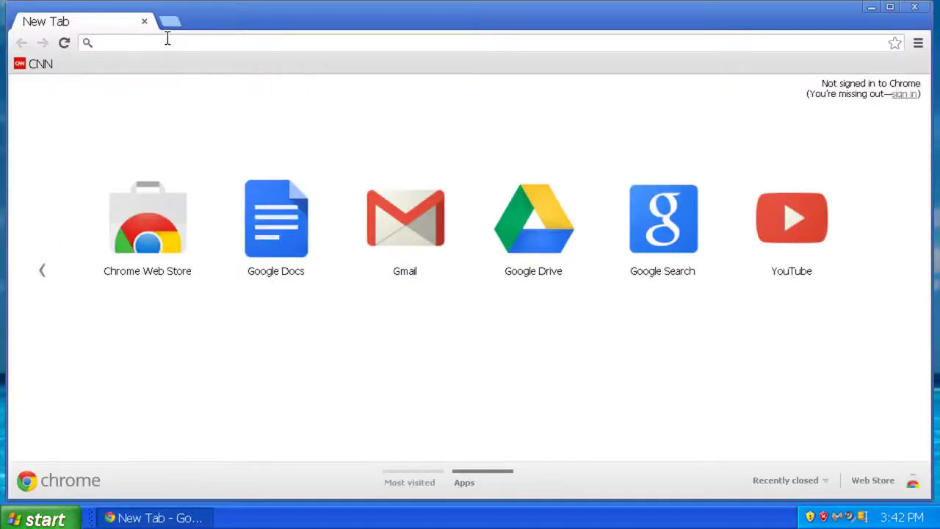
type("ama")
key("Return")
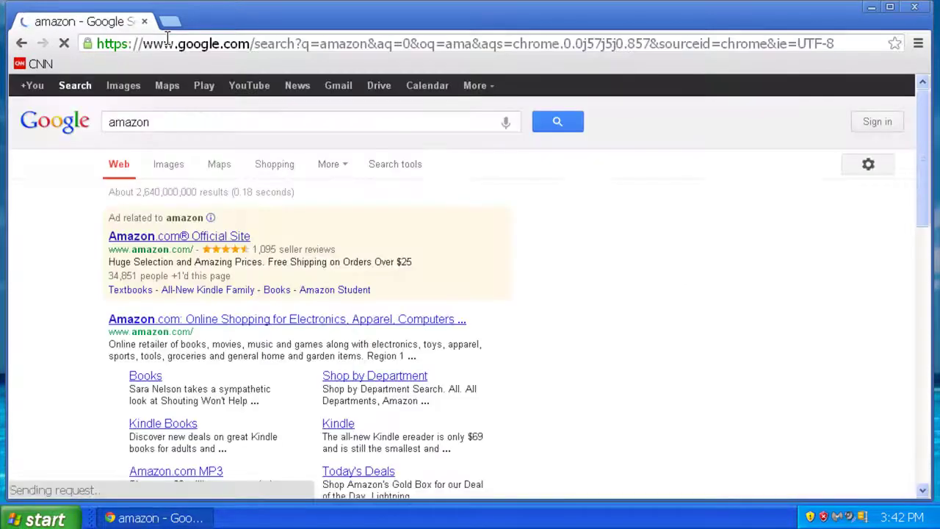
left_click(182, 321)
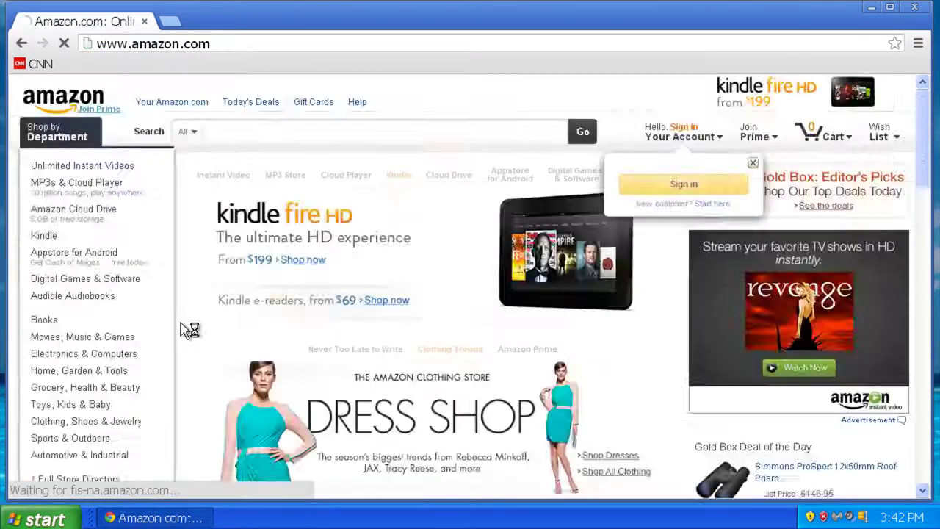
Search Amazon for 'wd smartware' and highlight 'smartware' in the search box.
left_click(224, 131)
type("wd s")
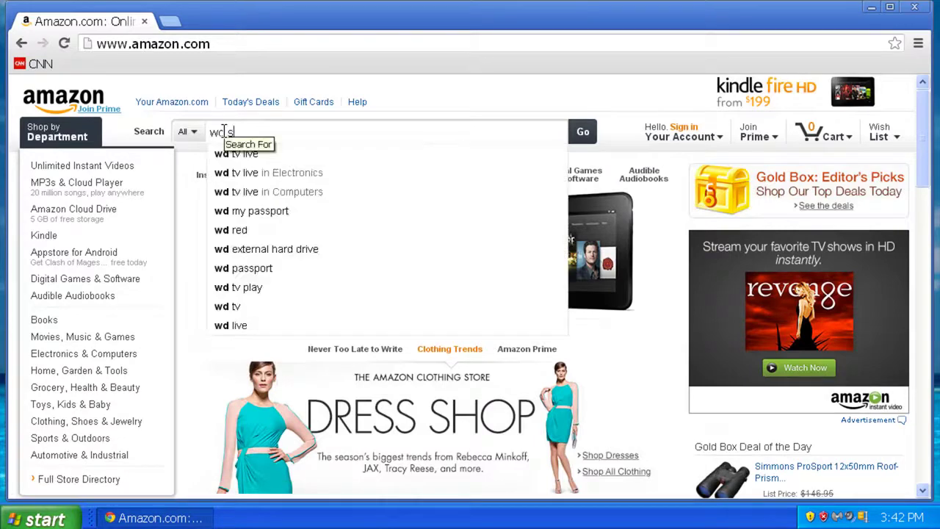
type("martware")
key("Return")
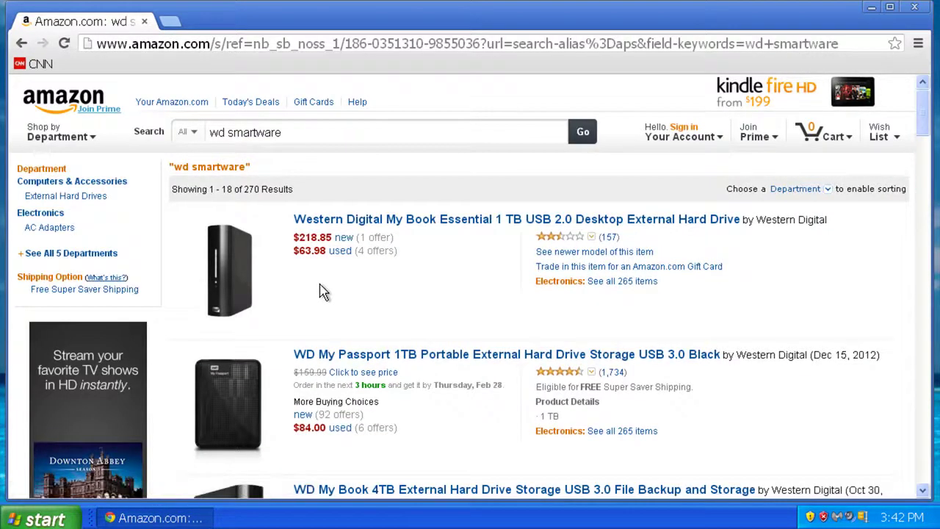
scroll(321, 290, "down", 2)
scroll(320, 290, "up", 2)
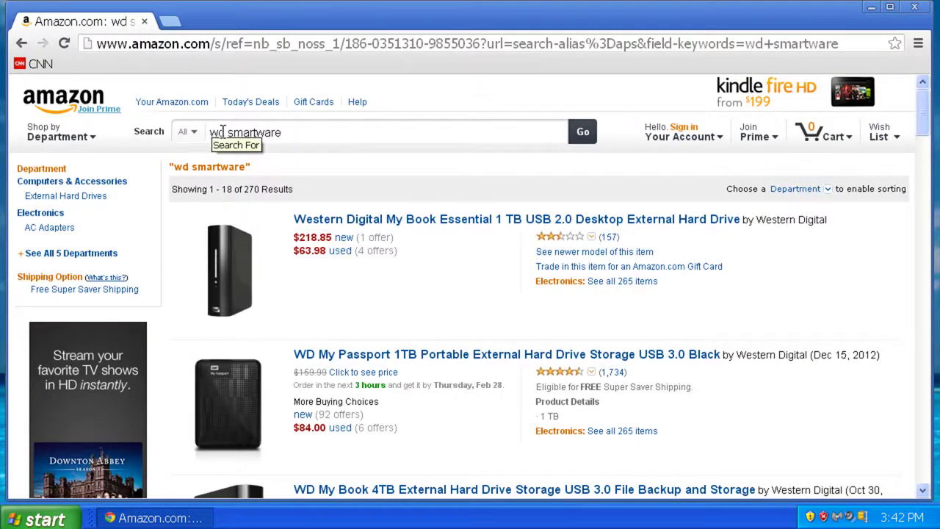
left_click_drag(282, 132, 228, 133)
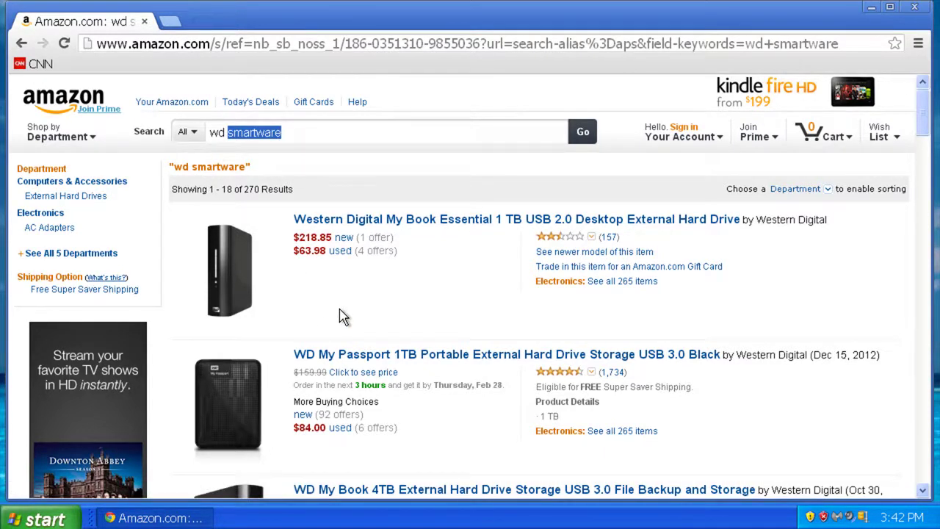
Scroll through the 270 'wd smartware' results, such as the WD My Passport 1TB drives.
scroll(342, 315, "down", 6)
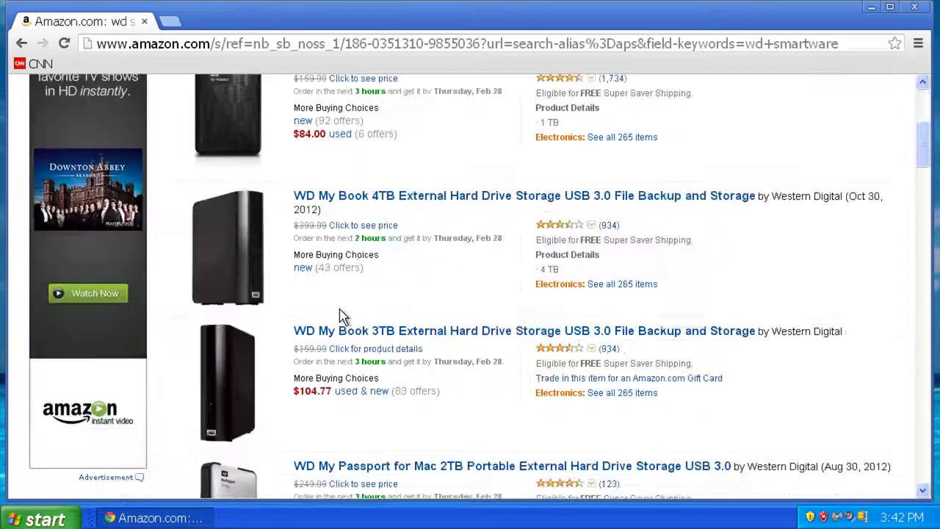
scroll(341, 316, "down", 2)
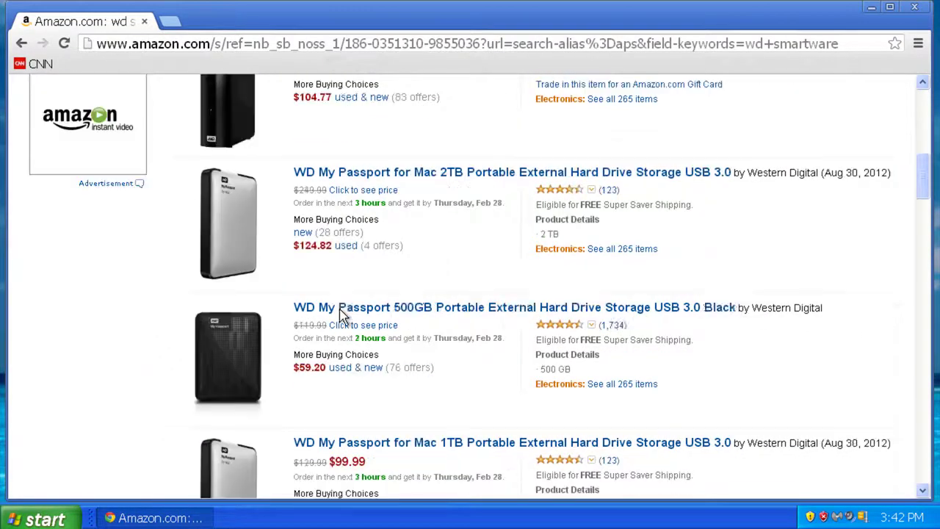
scroll(342, 316, "down", 2)
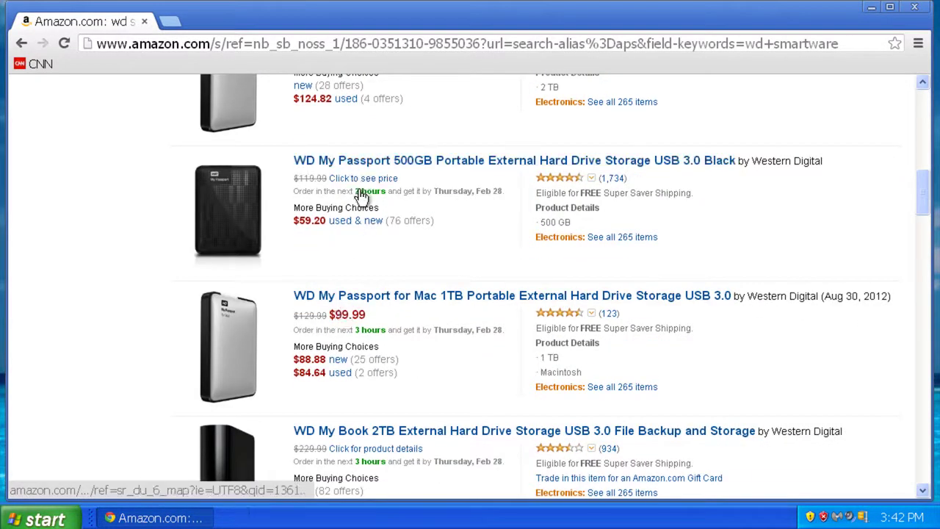
scroll(360, 204, "up", 10)
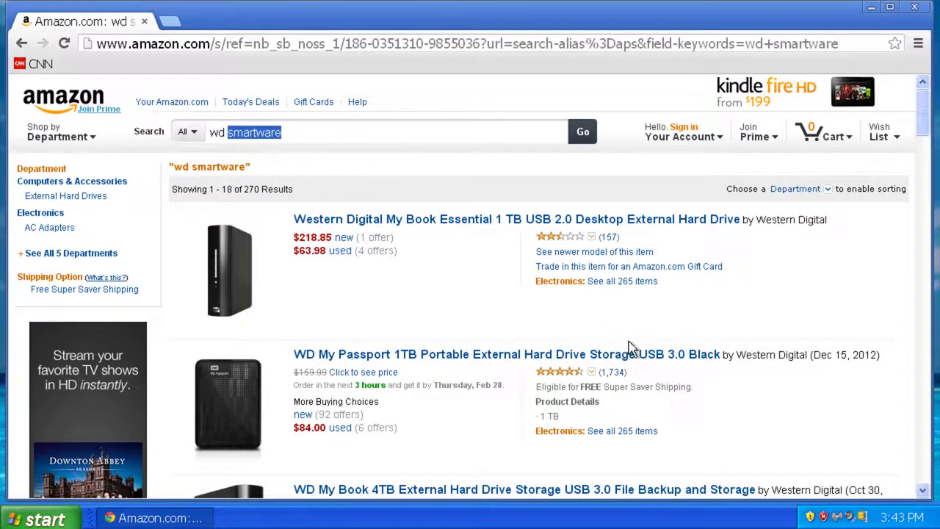
scroll(434, 279, "down", 6)
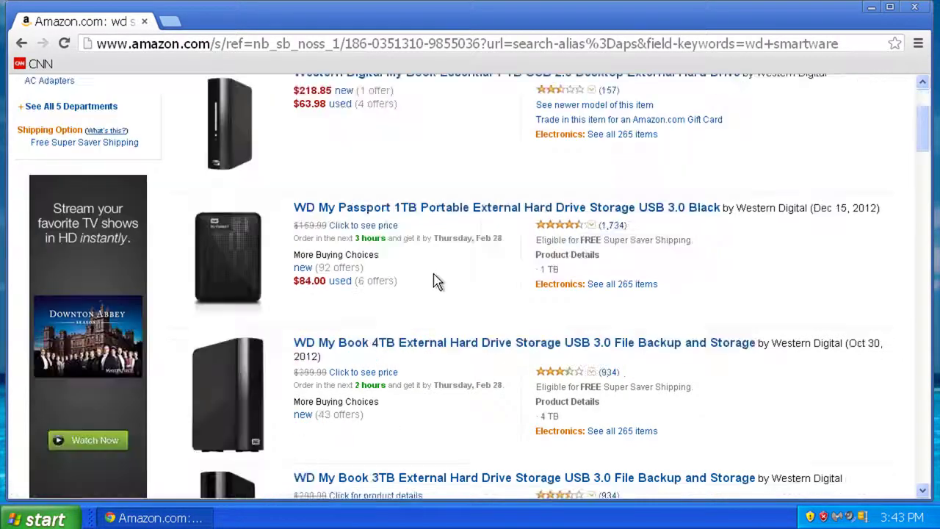
scroll(434, 280, "down", 4)
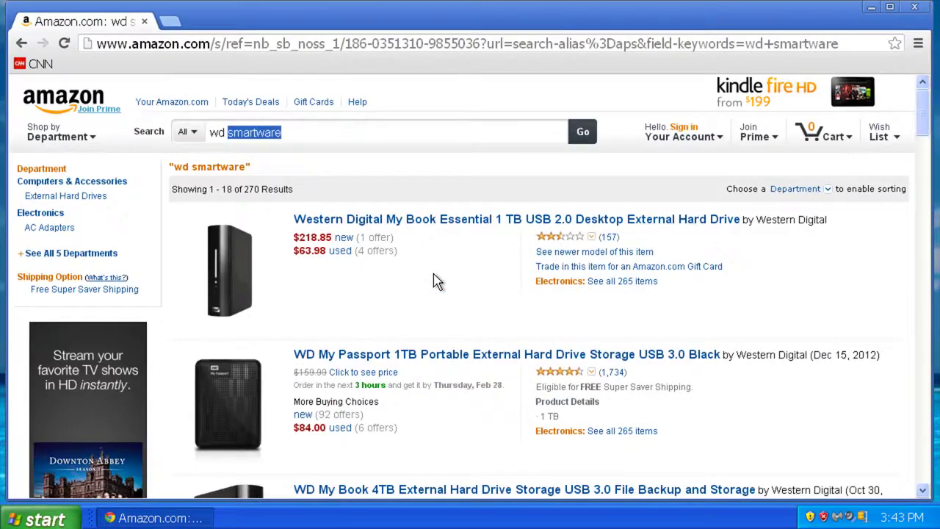
left_click(914, 6)
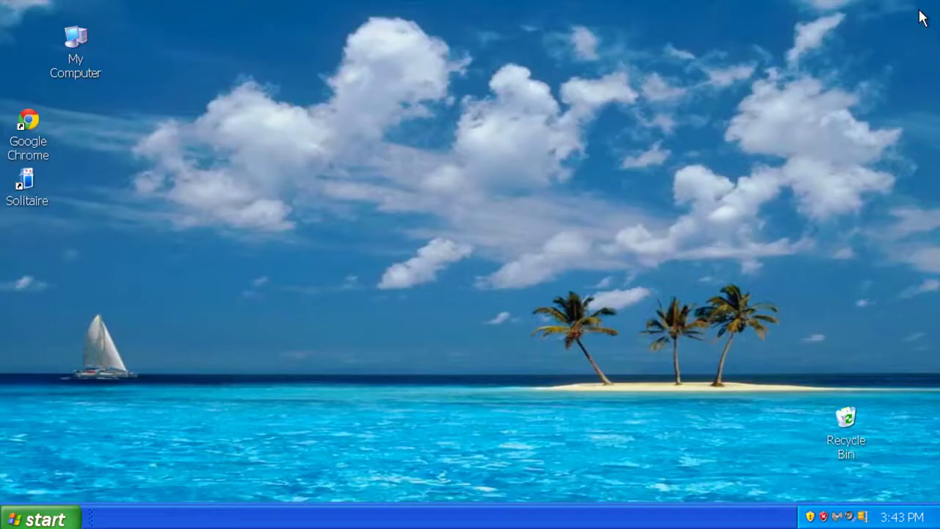